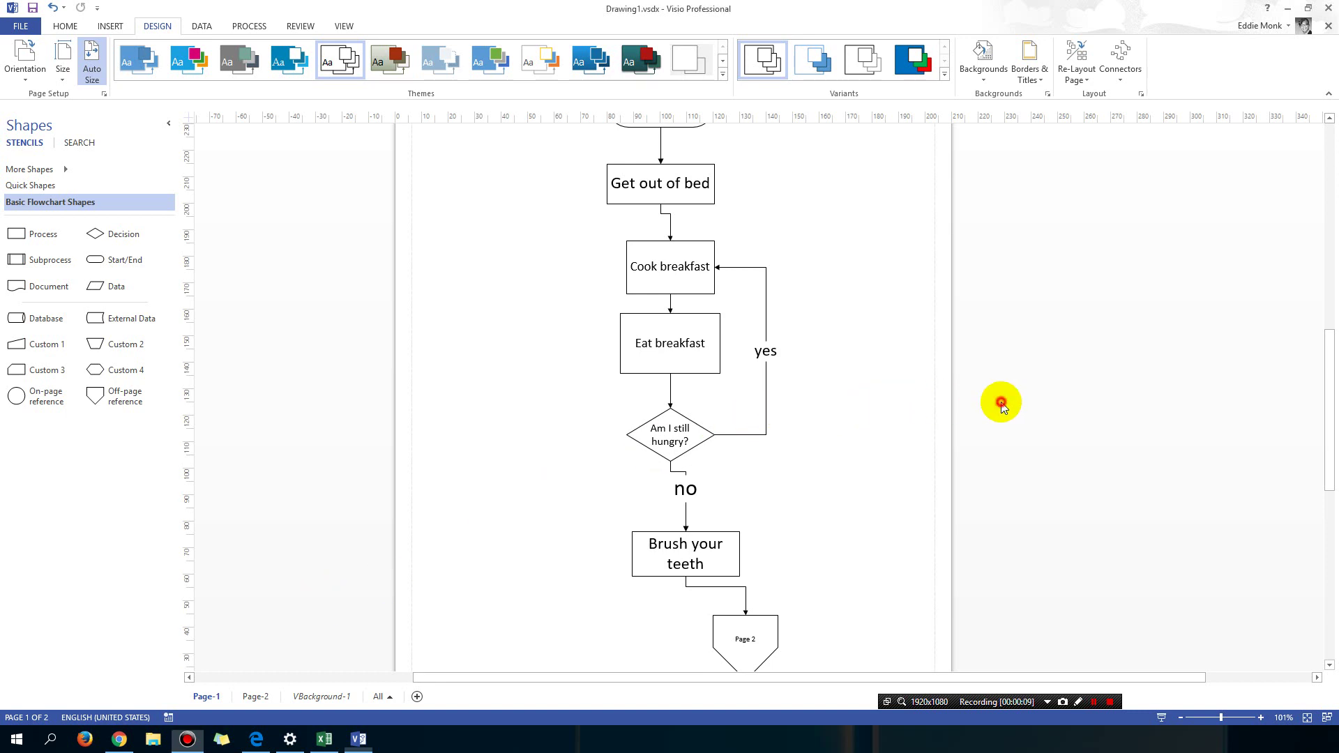
# Step: Scroll the page up until the Start shape shows above Get out of bed
pyautogui.scroll(3, 1001, 402)
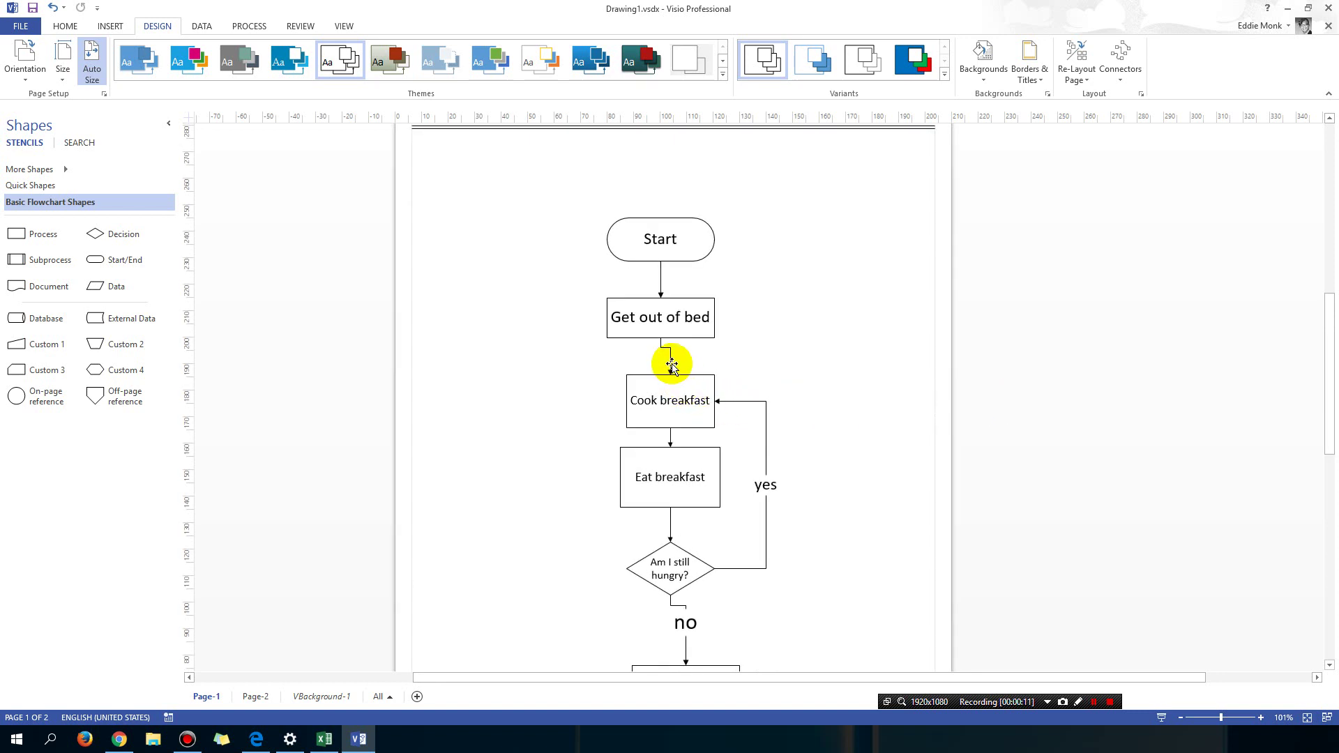
pyautogui.scroll(-5, 671, 365)
pyautogui.scroll(5, 671, 364)
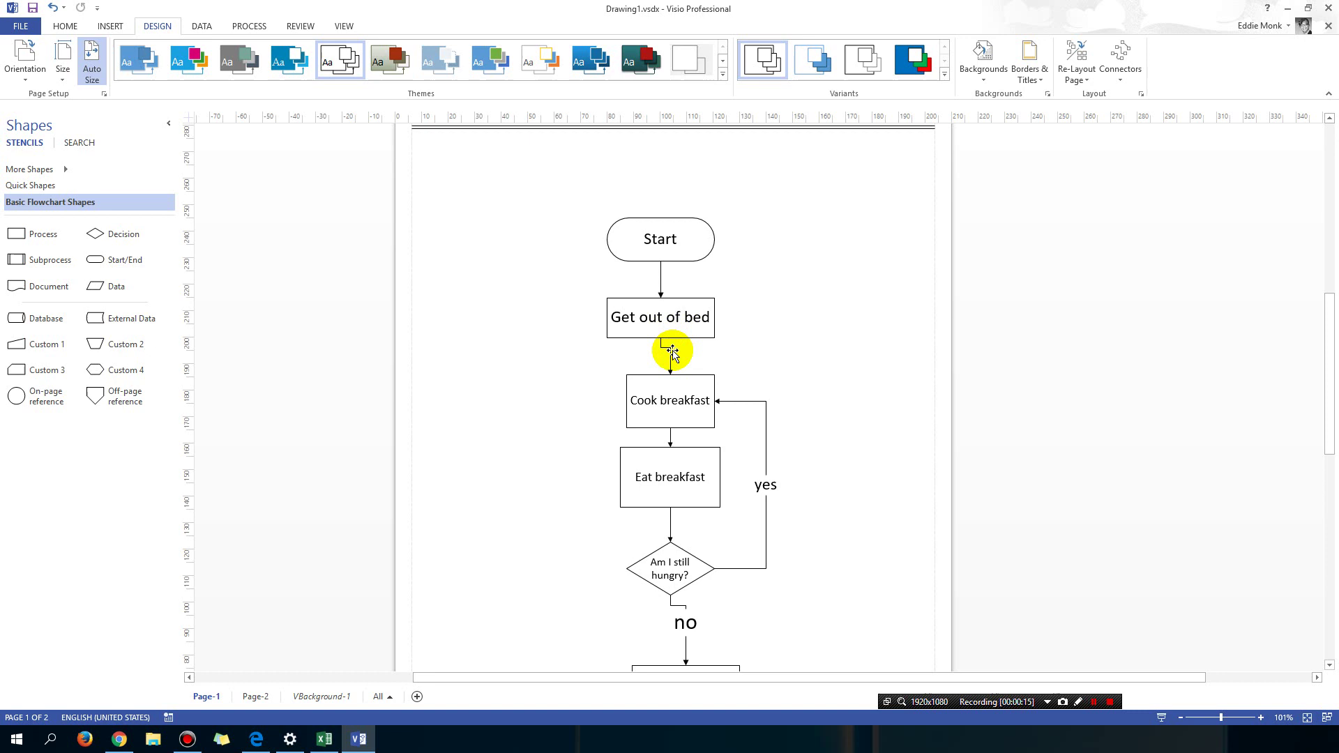
# Step: Stagger the top shapes: Start moved left, Cook breakfast moved right, Get out of bed repositioned between them
pyautogui.click(668, 361)
pyautogui.moveTo(670, 348); pyautogui.dragTo(672, 359)
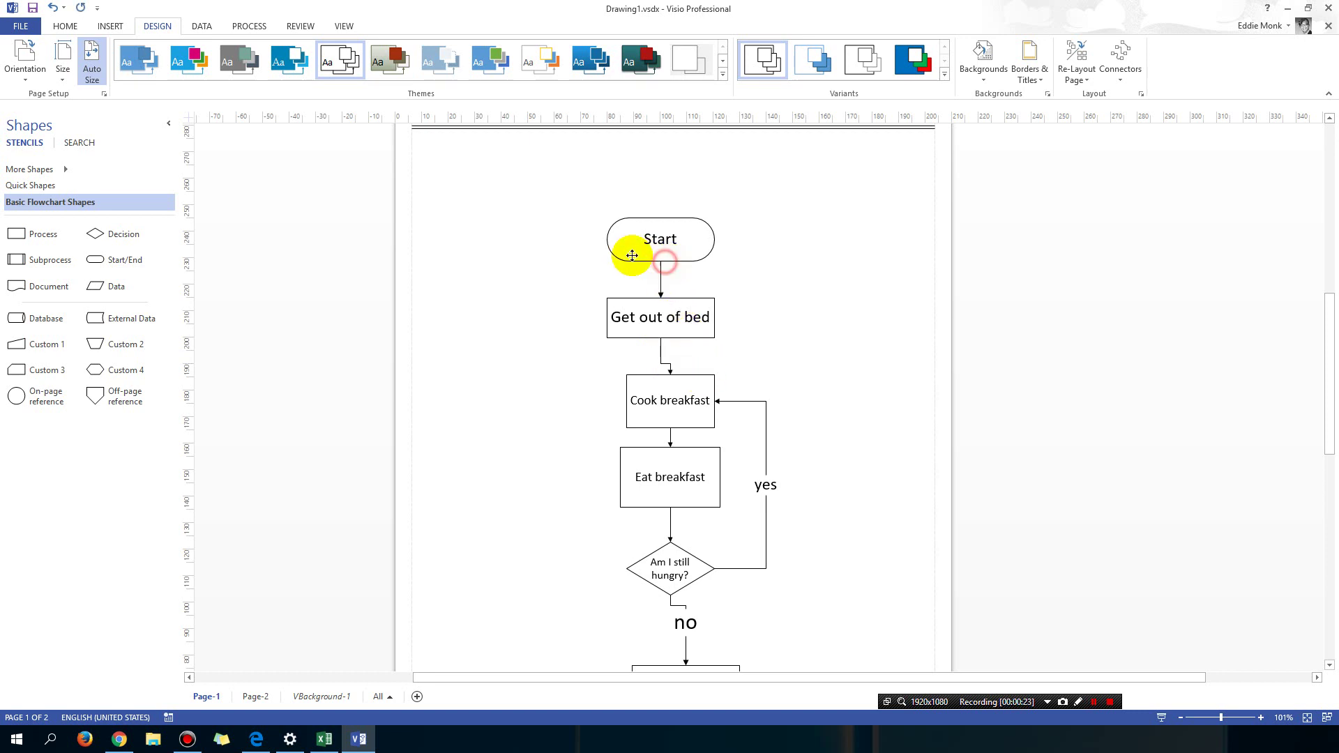
pyautogui.moveTo(656, 254); pyautogui.dragTo(560, 252)
pyautogui.moveTo(626, 311); pyautogui.dragTo(655, 283)
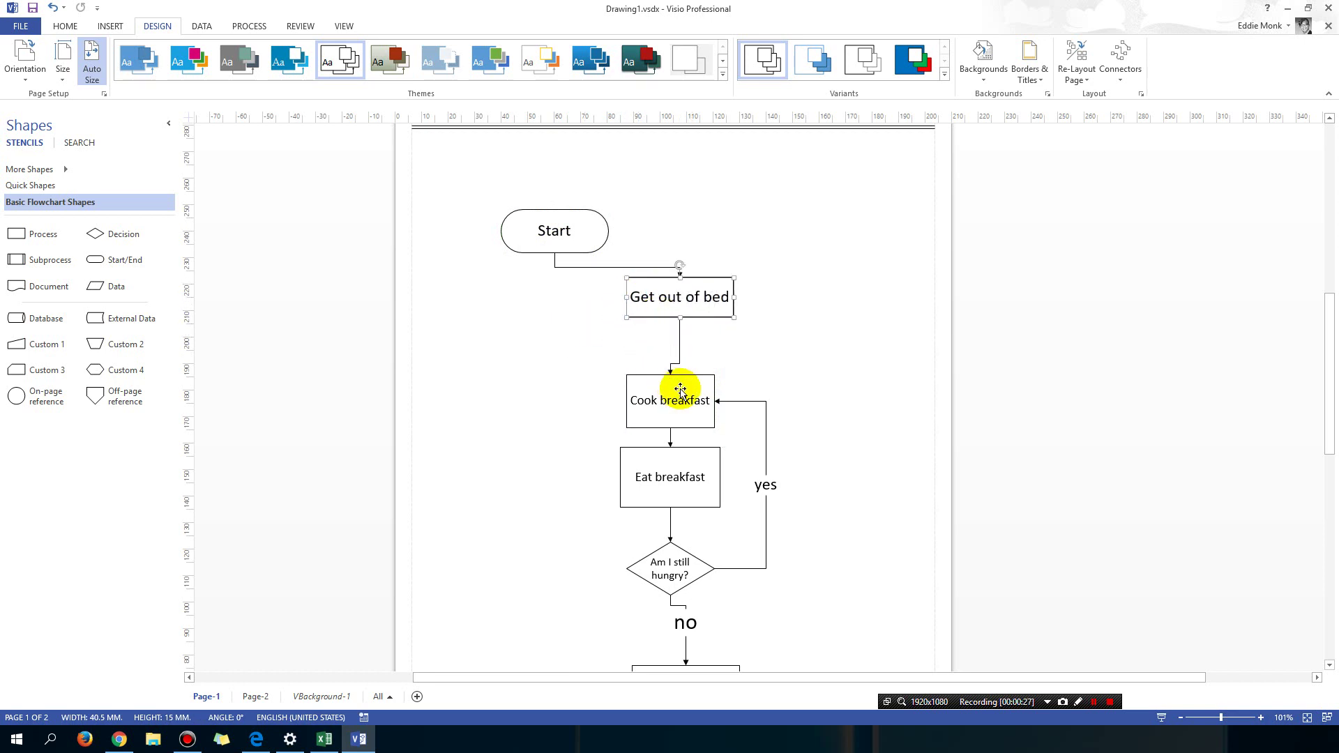
pyautogui.moveTo(678, 379); pyautogui.dragTo(795, 375)
pyautogui.moveTo(646, 286); pyautogui.dragTo(635, 316)
pyautogui.click(731, 270)
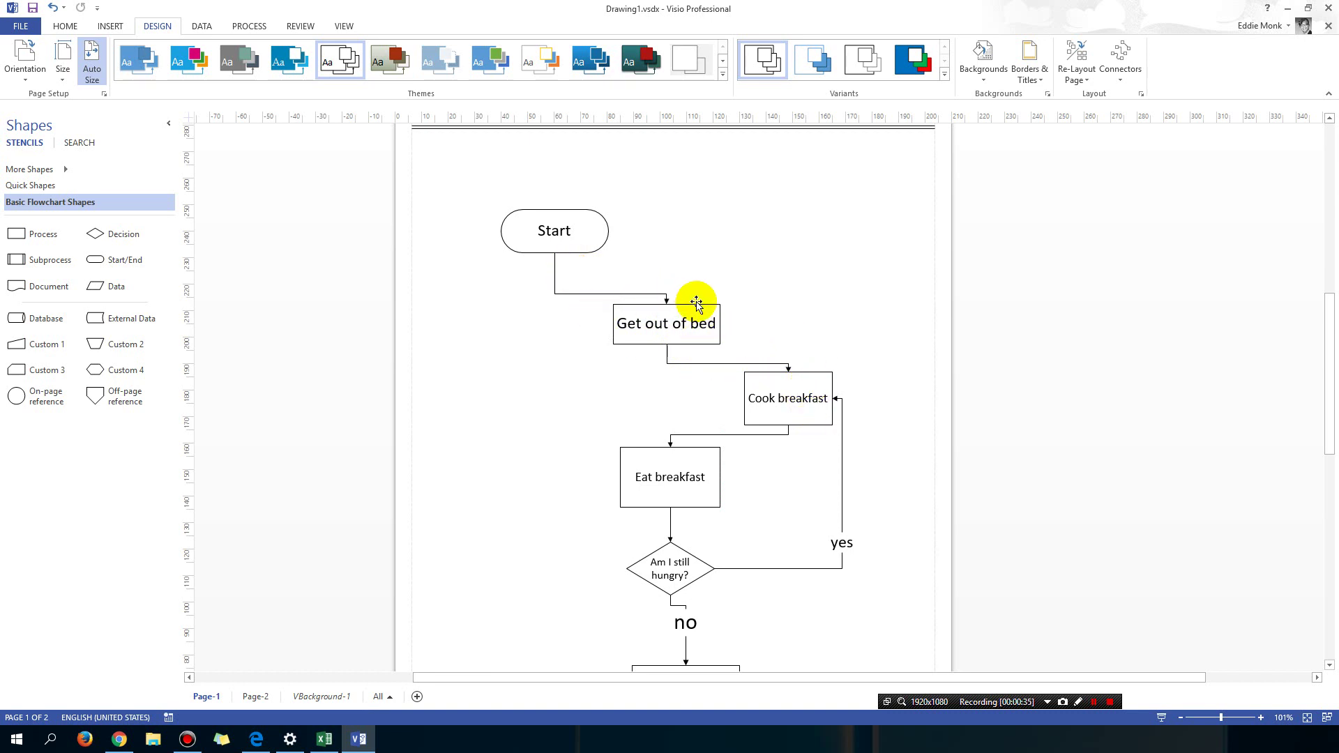
# Step: Change the Start to Get out of bed connector into a Straight Connector
pyautogui.click(617, 294)
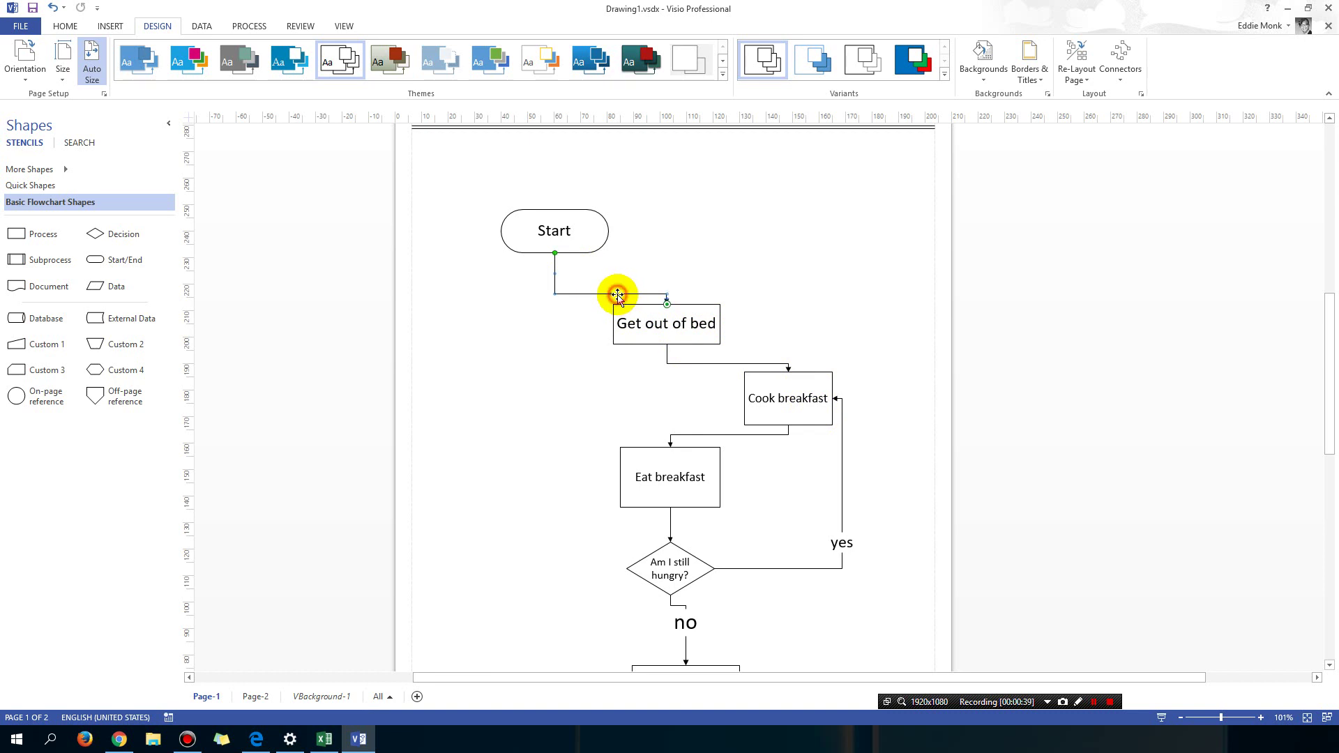
pyautogui.click(560, 296)
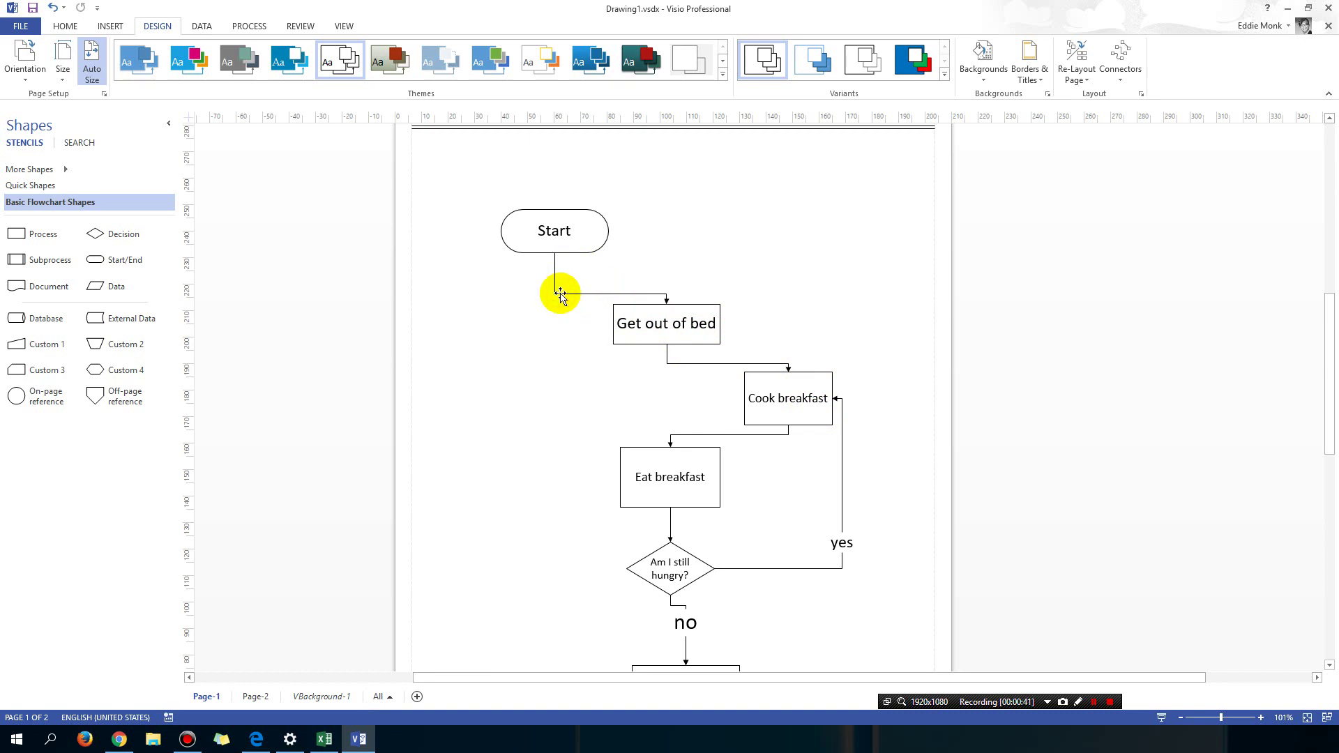
pyautogui.click(64, 26)
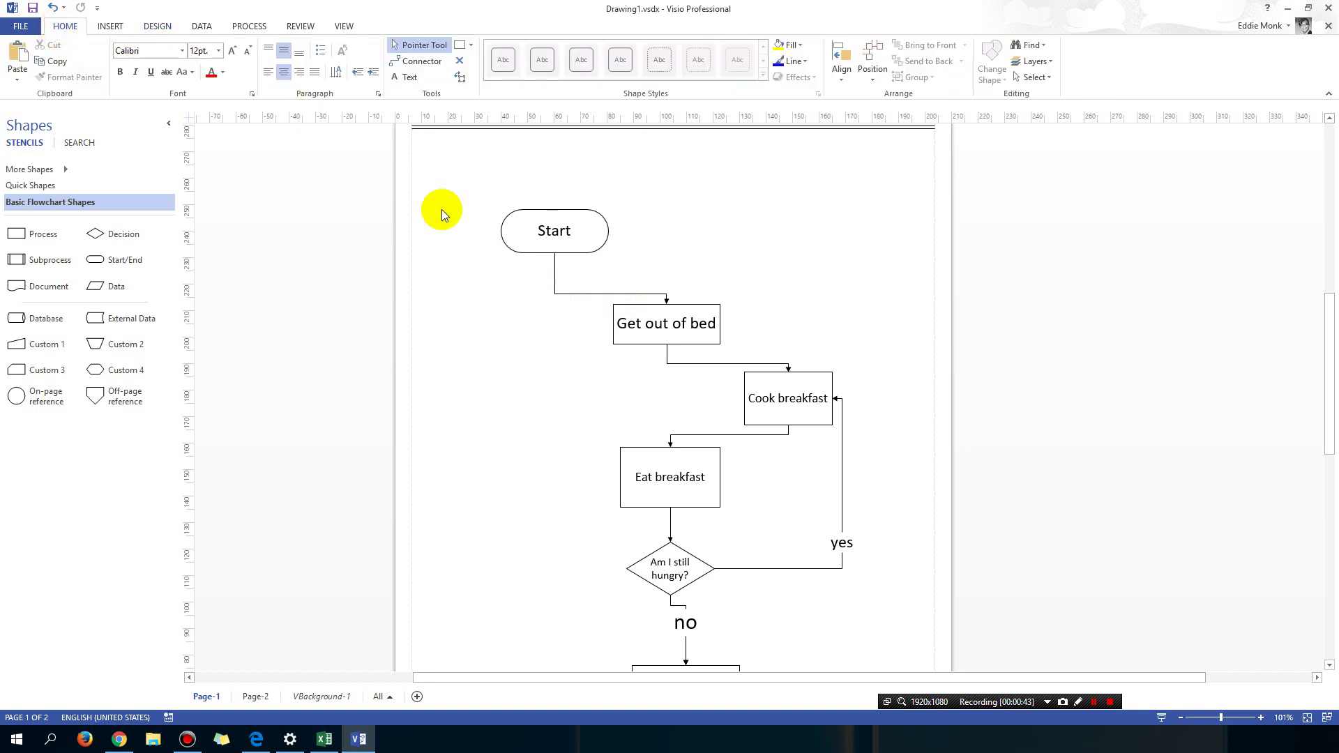
pyautogui.click(583, 294)
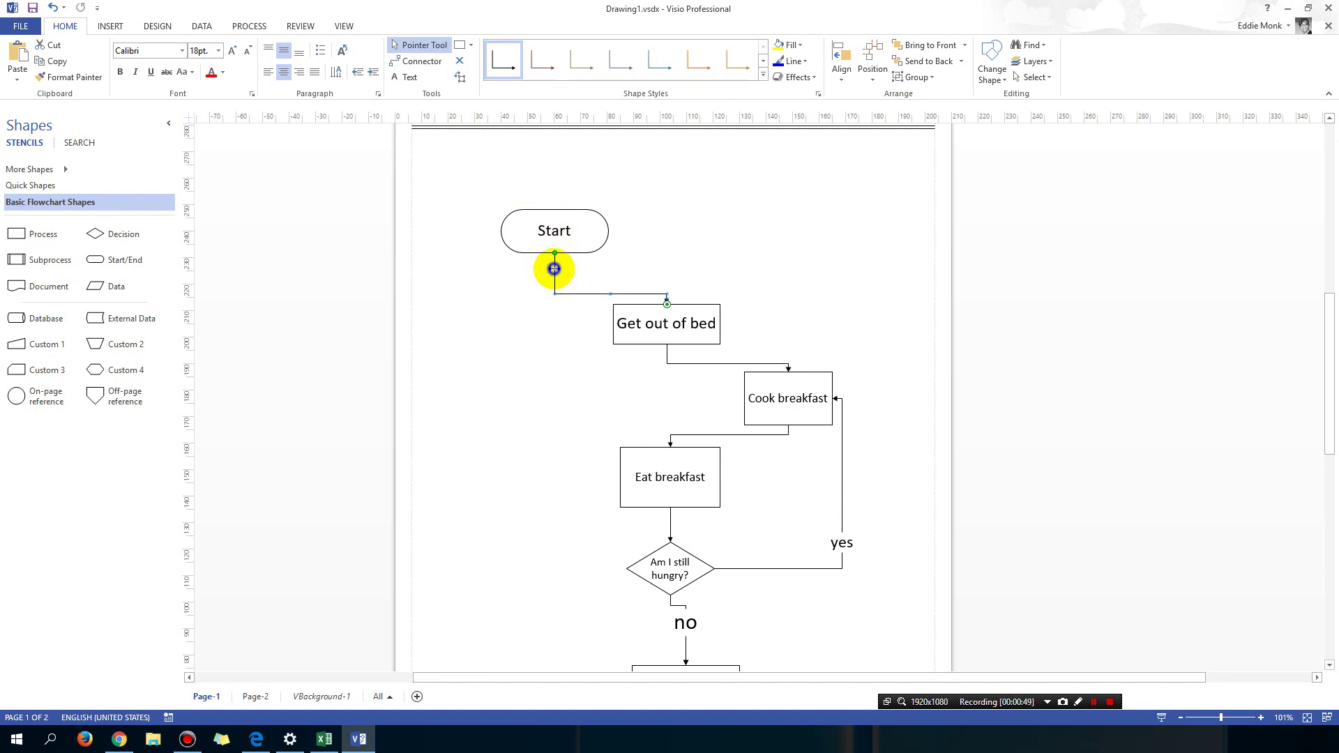
pyautogui.rightClick(555, 272)
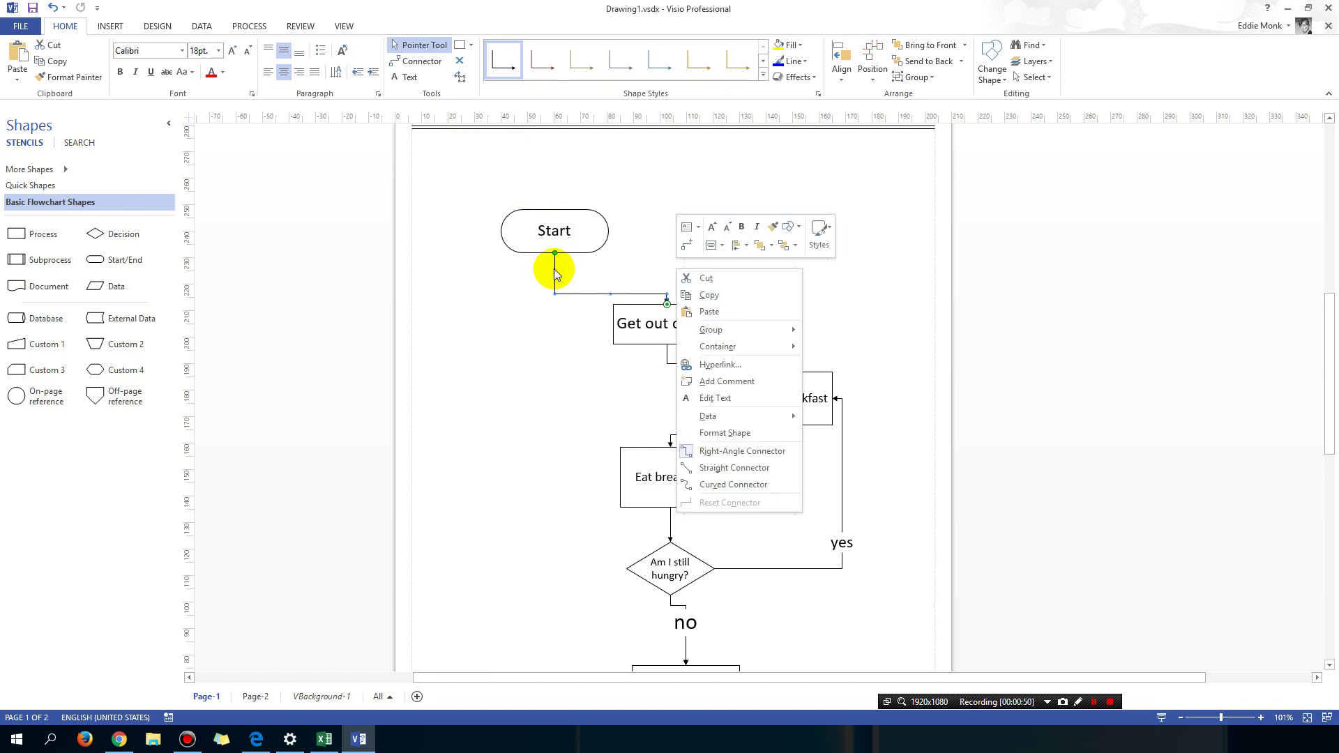
pyautogui.click(740, 467)
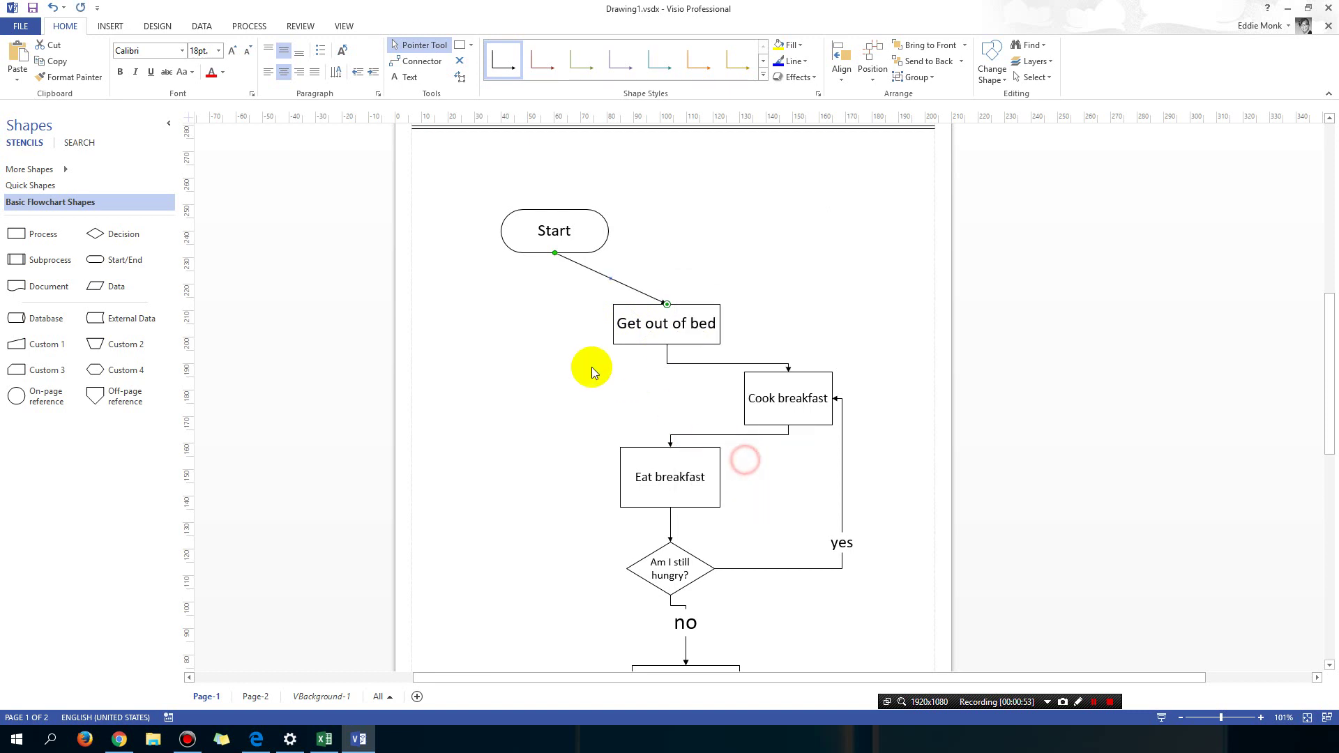
pyautogui.click(578, 369)
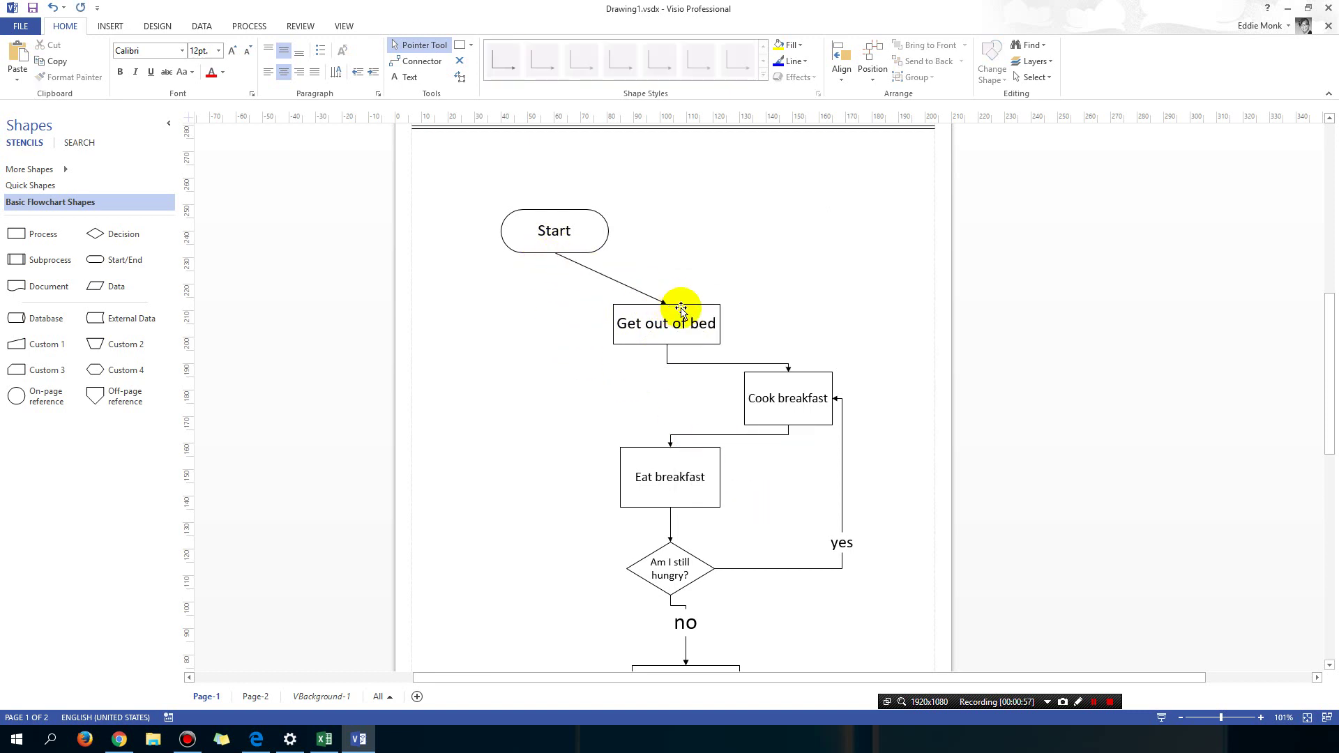
# Step: Straighten the Get out of bed to Cook breakfast and Cook breakfast to Eat breakfast connectors
pyautogui.click(686, 363)
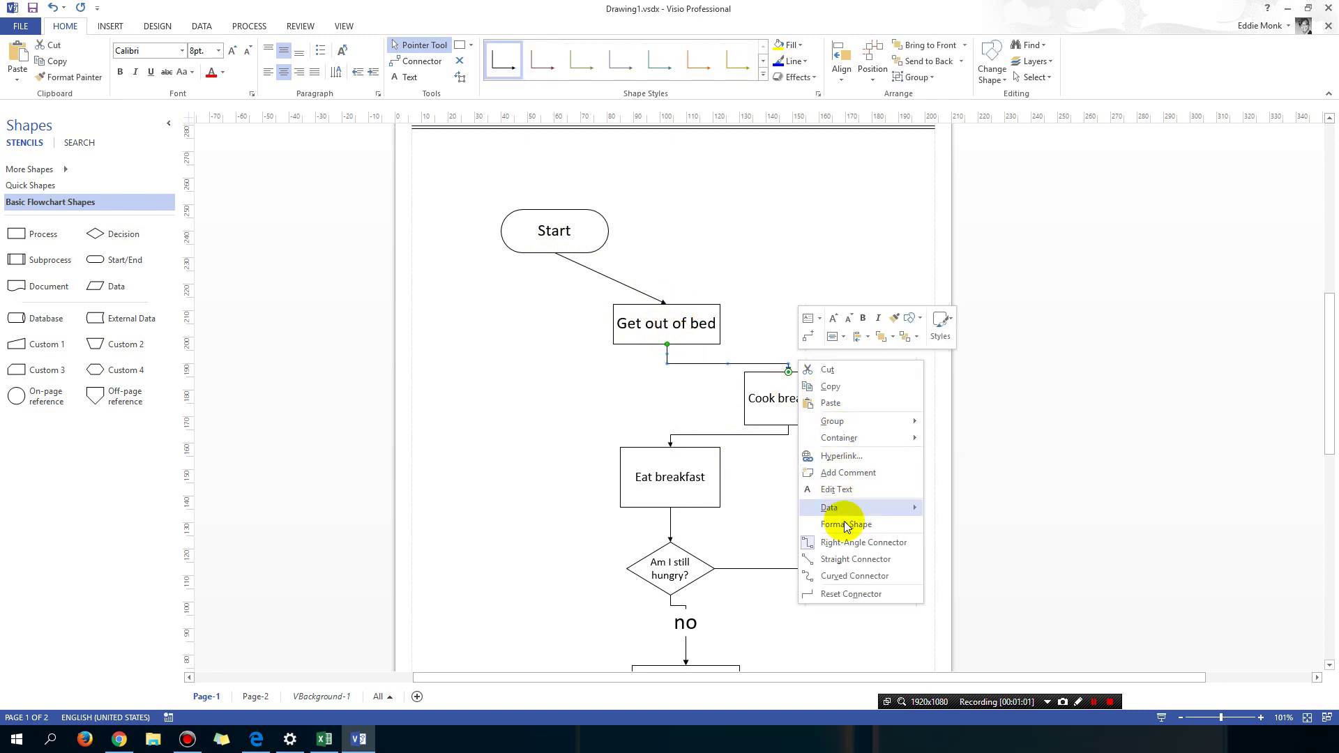
pyautogui.click(844, 555)
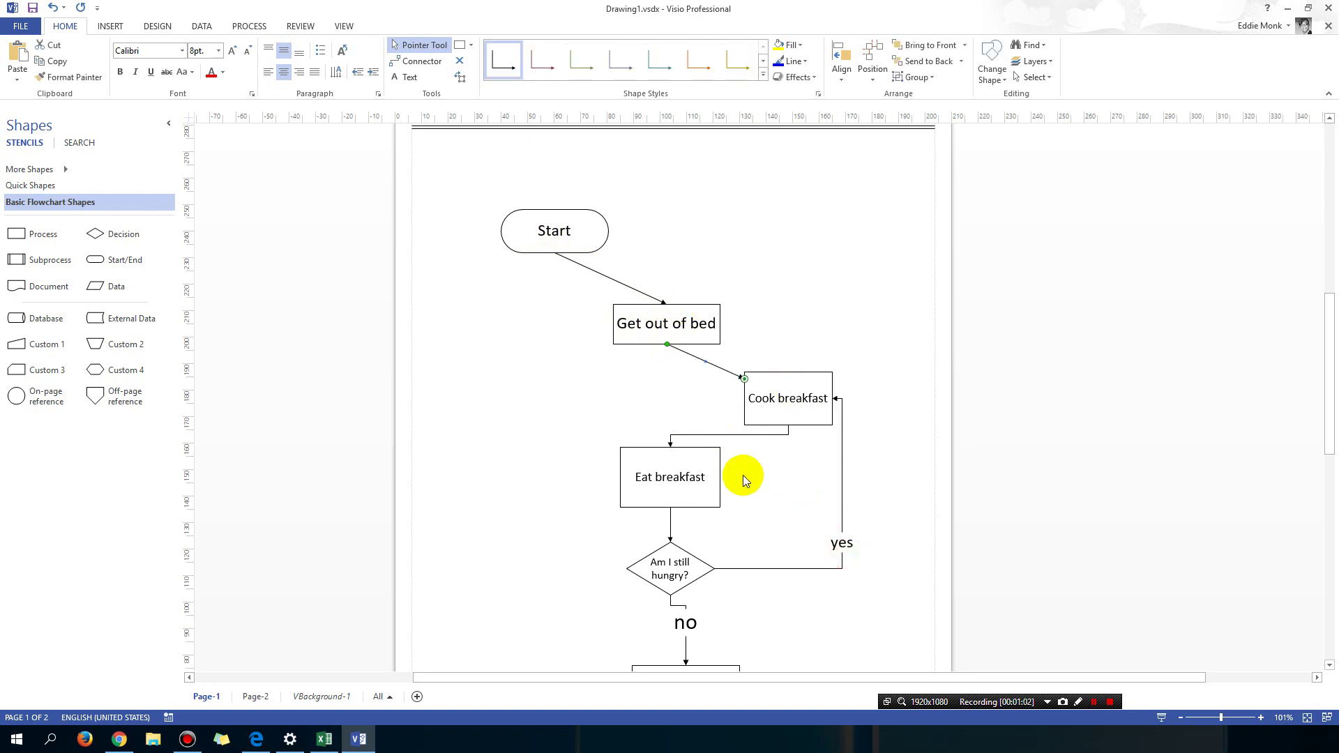
pyautogui.rightClick(768, 433)
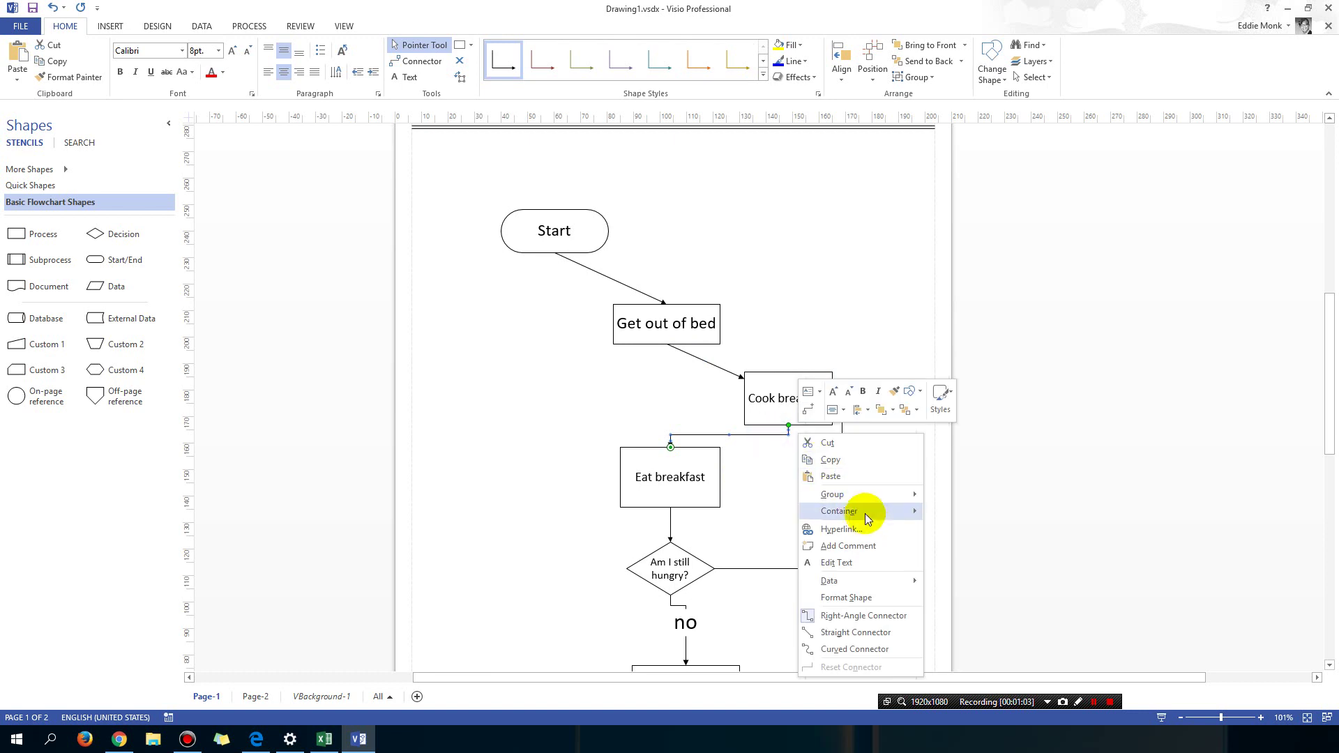
pyautogui.click(878, 636)
pyautogui.click(937, 475)
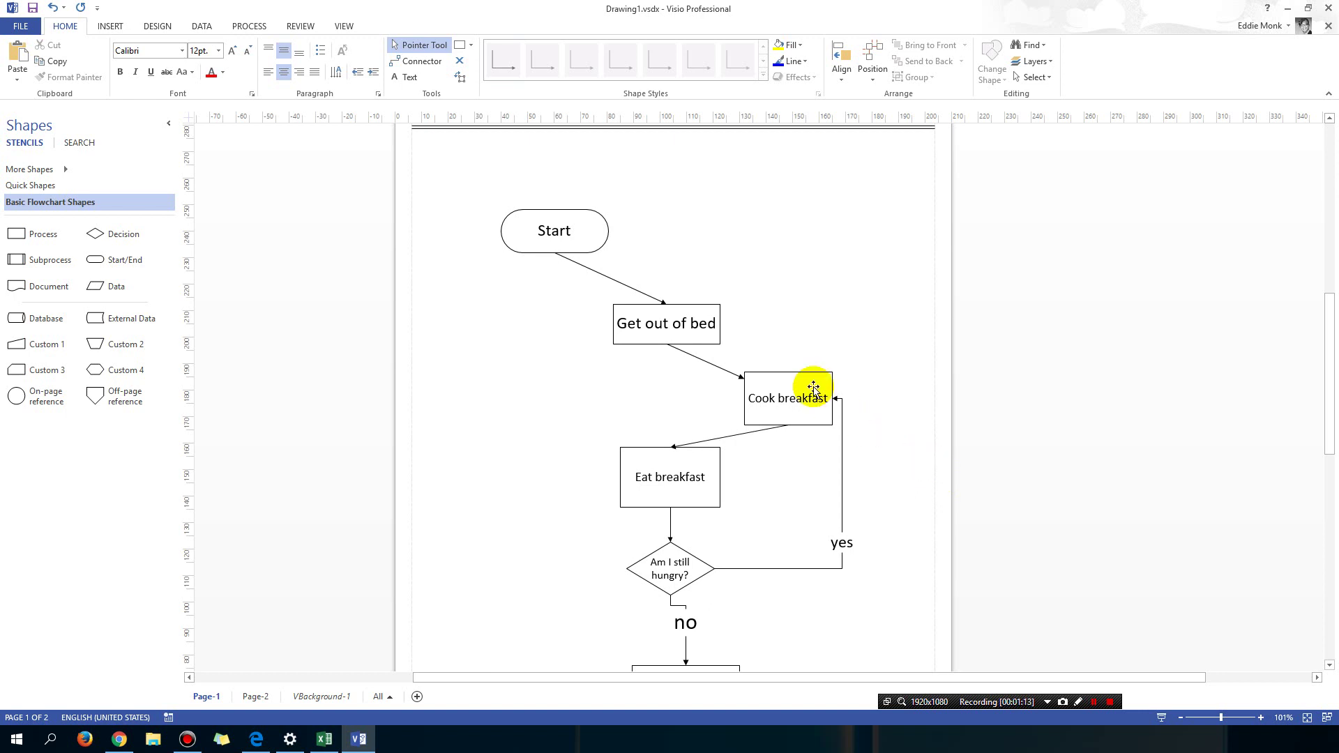
pyautogui.click(568, 248)
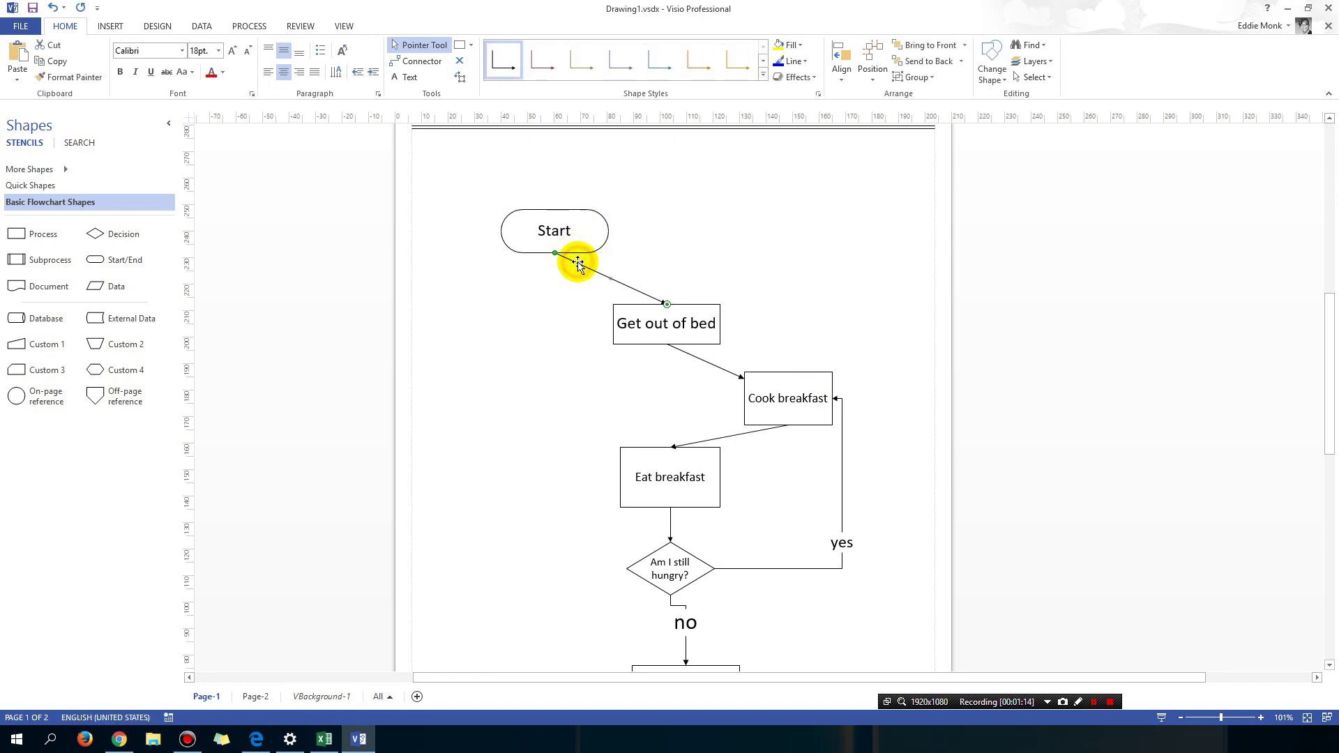
# Step: Check the connectors from Start and into Cook breakfast, ending with Get out of bed selected
pyautogui.click(674, 260)
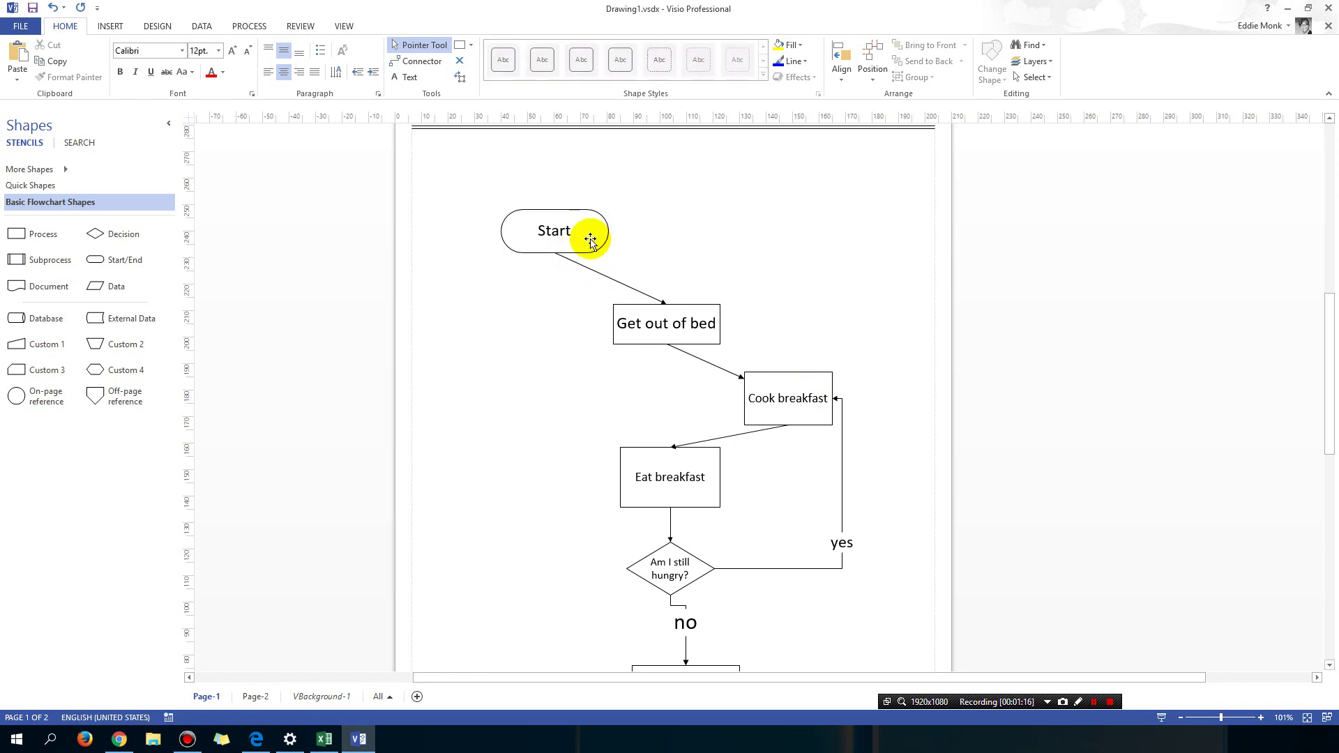
pyautogui.click(591, 240)
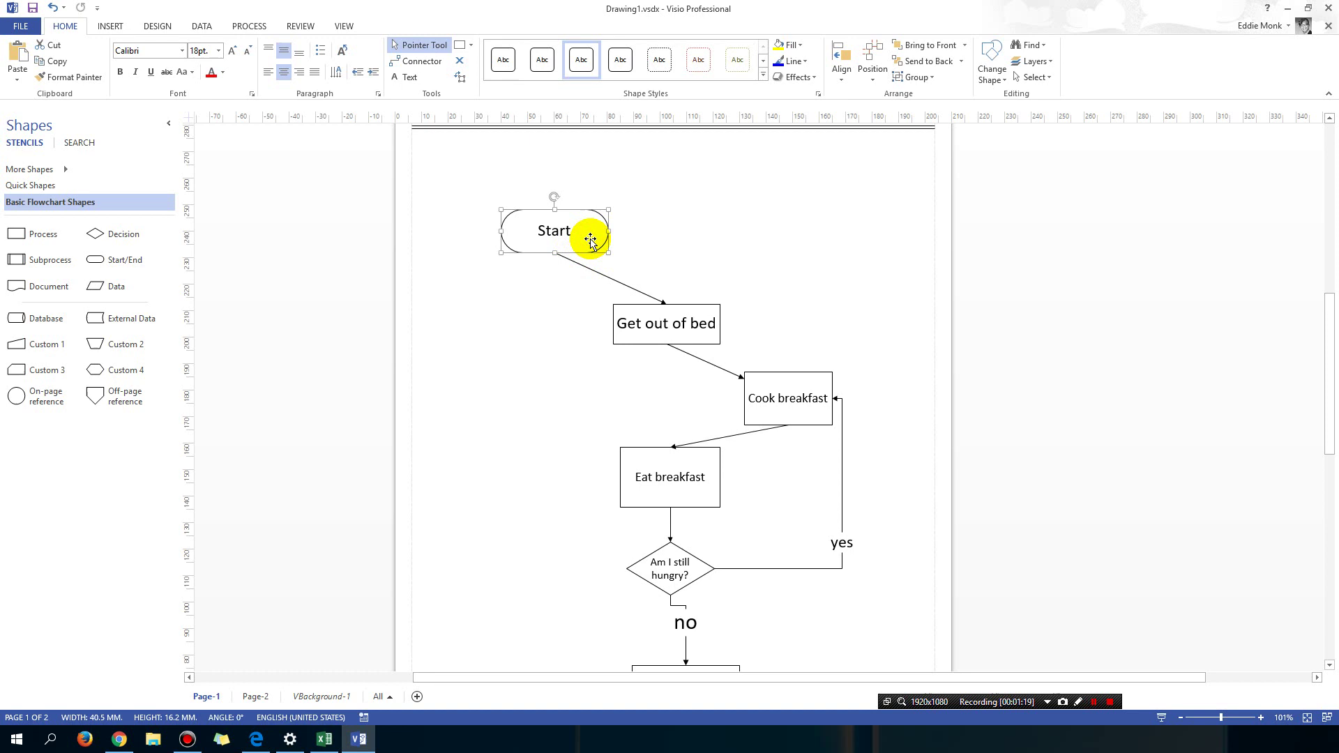
pyautogui.click(645, 308)
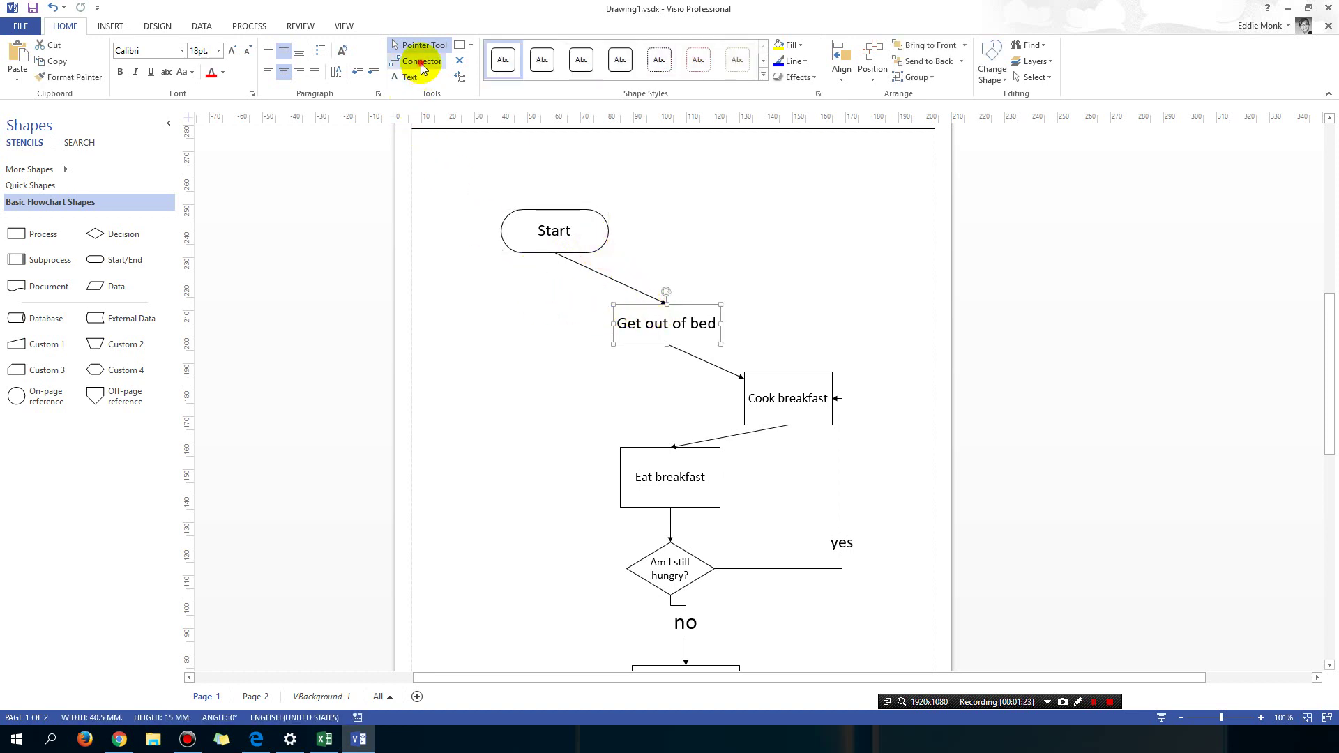
pyautogui.click(418, 62)
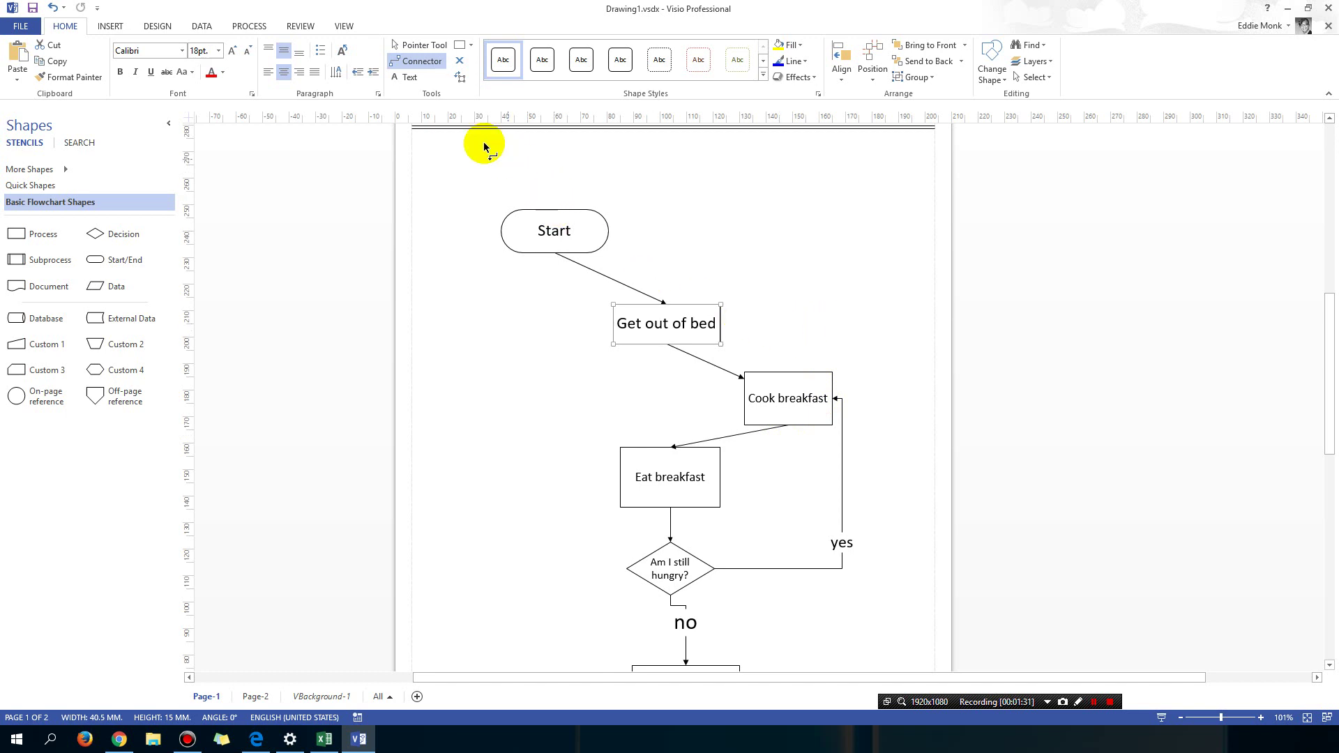
pyautogui.click(421, 49)
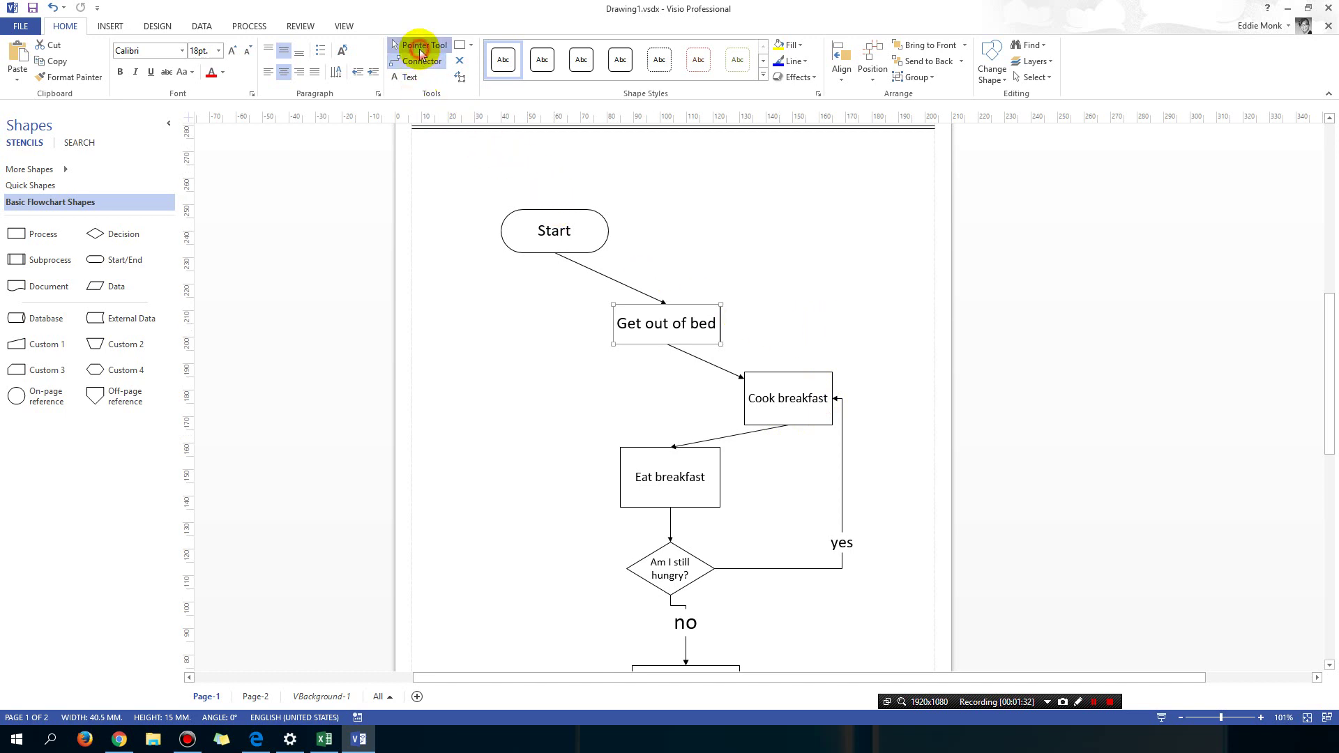
pyautogui.click(554, 252)
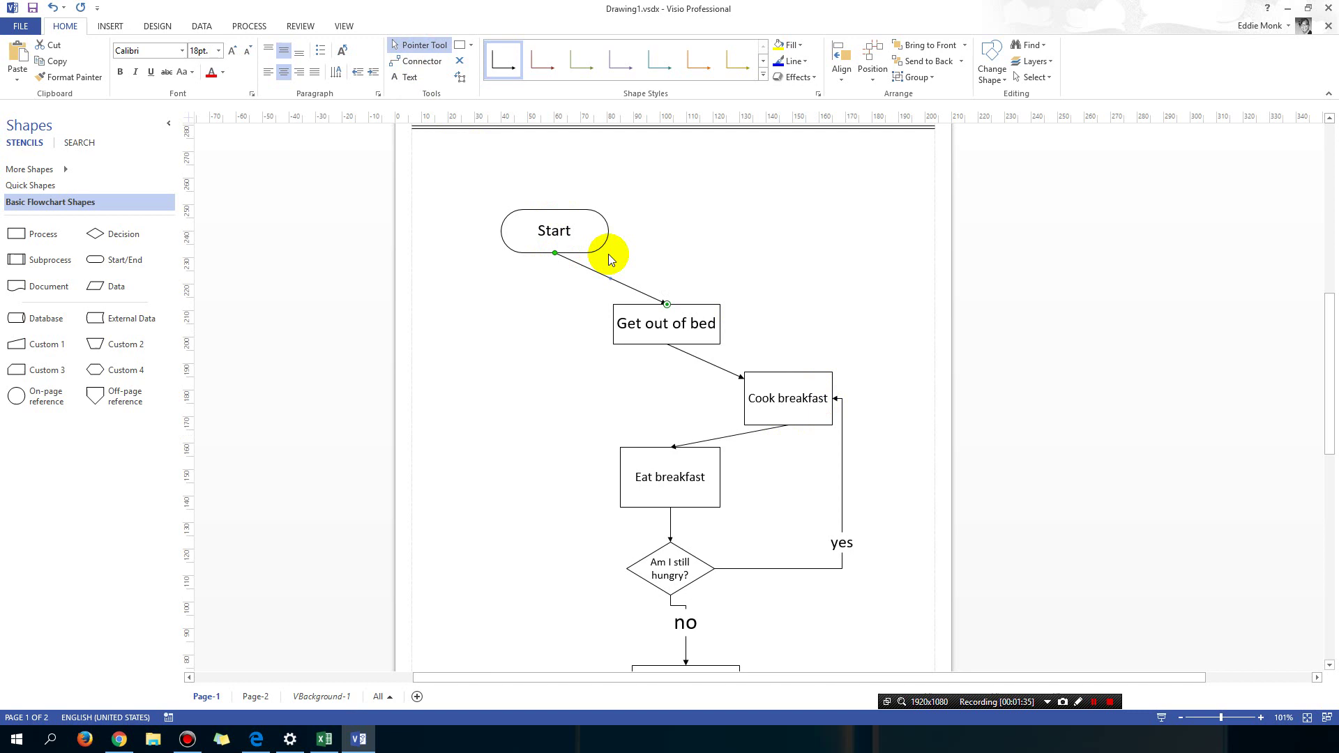
pyautogui.click(711, 363)
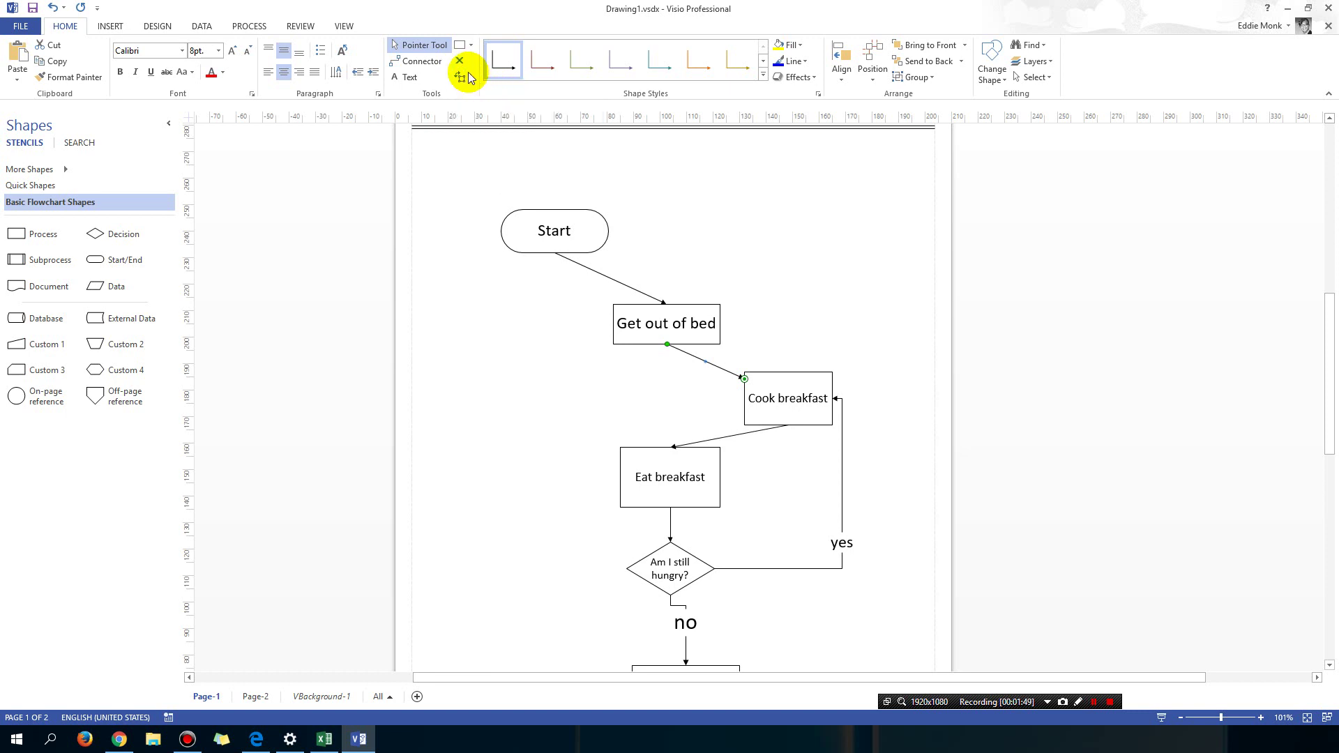
pyautogui.click(680, 316)
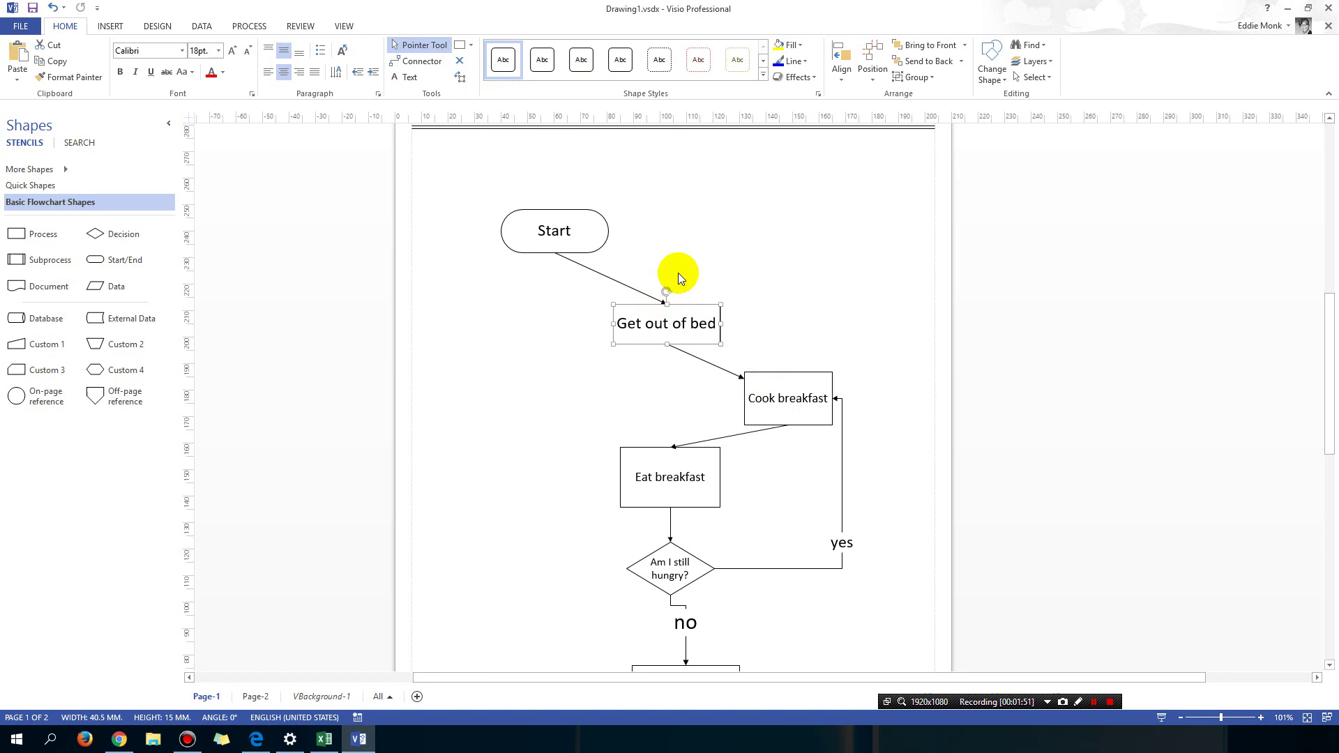
# Step: Add a connection point at Get out of bed's lower-right corner, then shift the box down-left
pyautogui.click(463, 64)
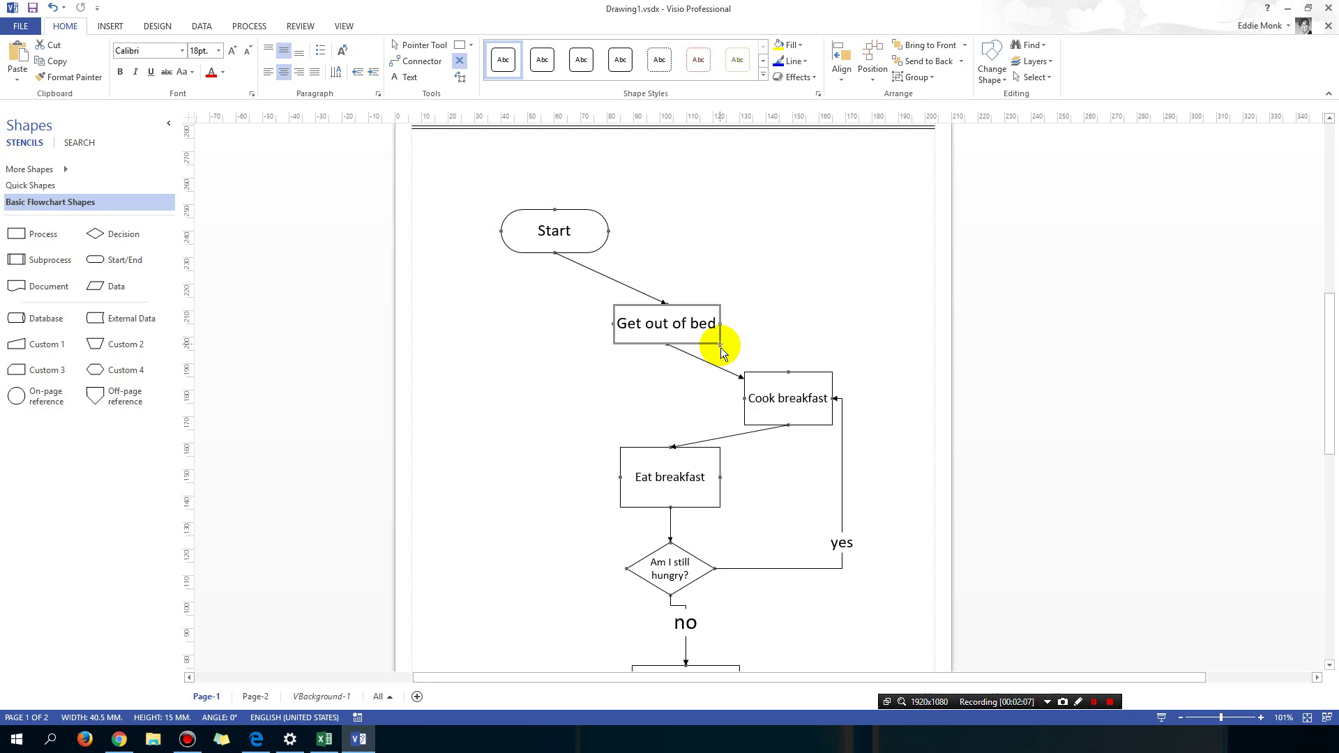
pyautogui.keyDown('ctrl'); pyautogui.click(720, 345); pyautogui.keyUp('ctrl')
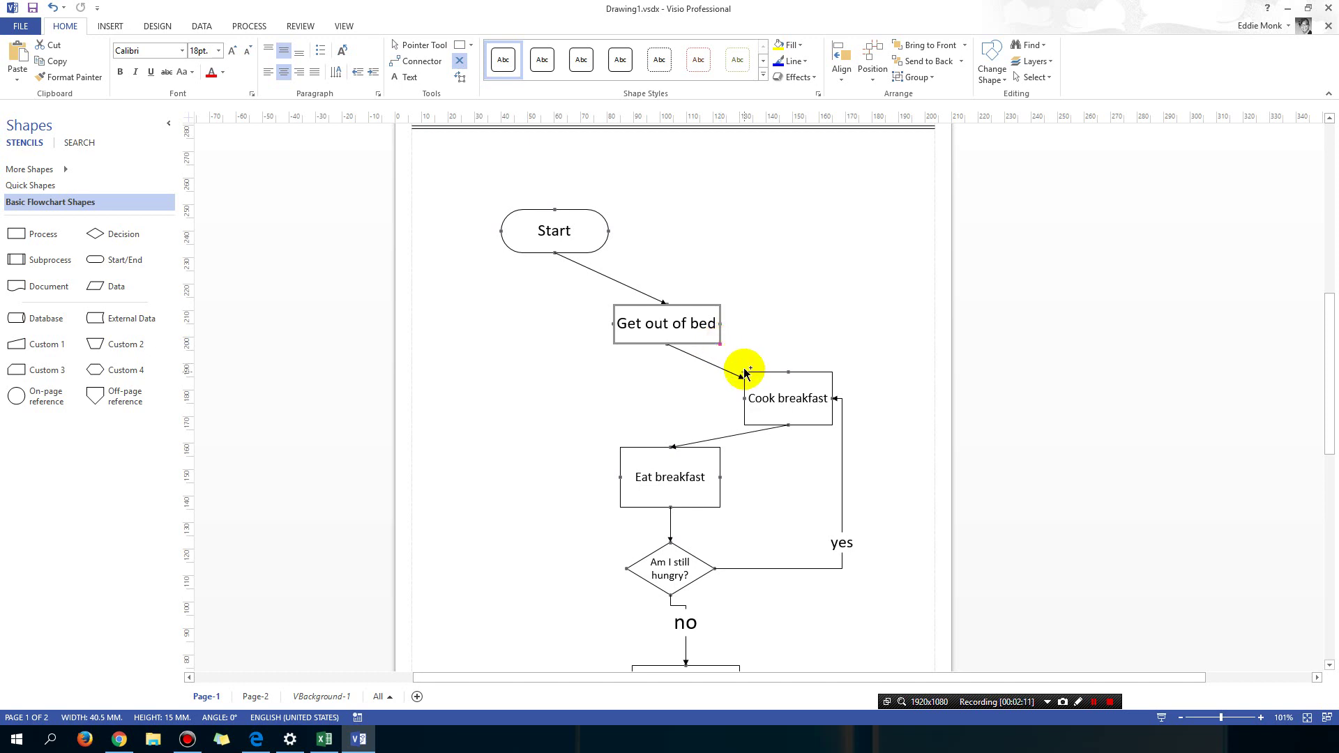
pyautogui.click(426, 44)
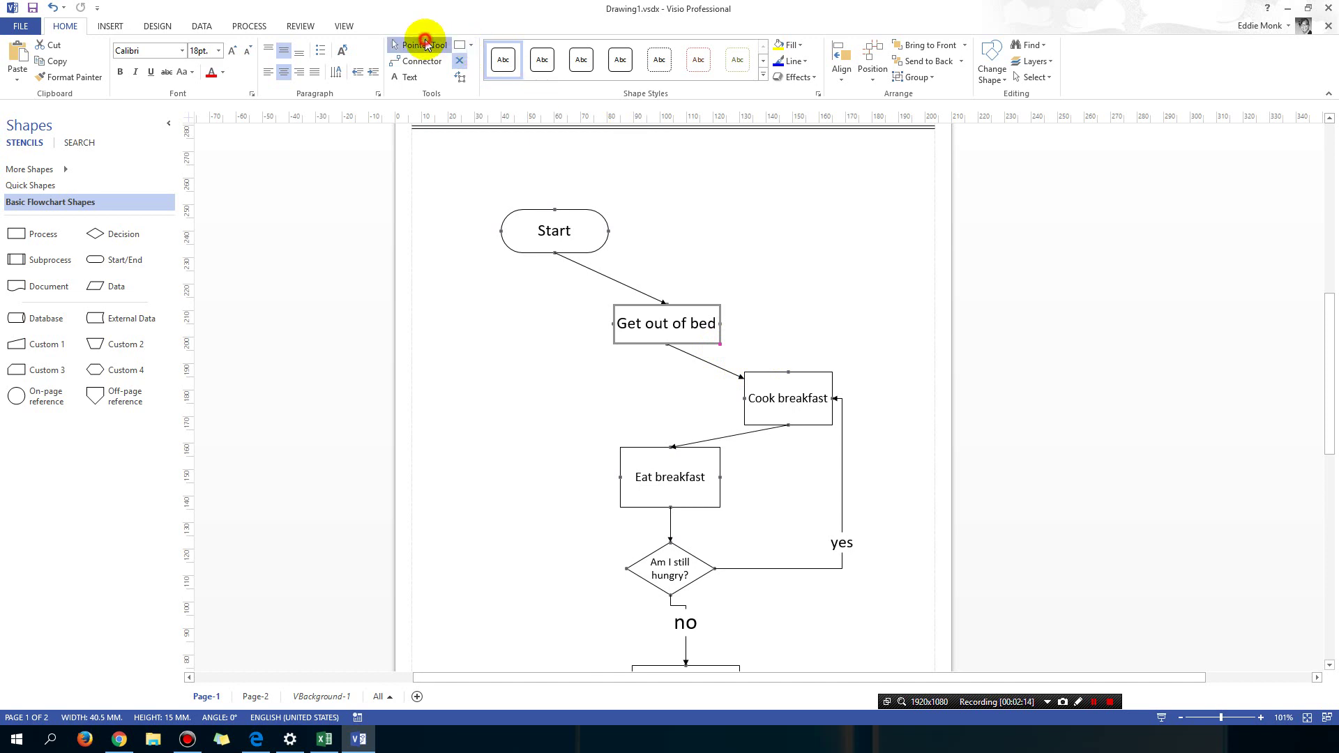
pyautogui.click(682, 352)
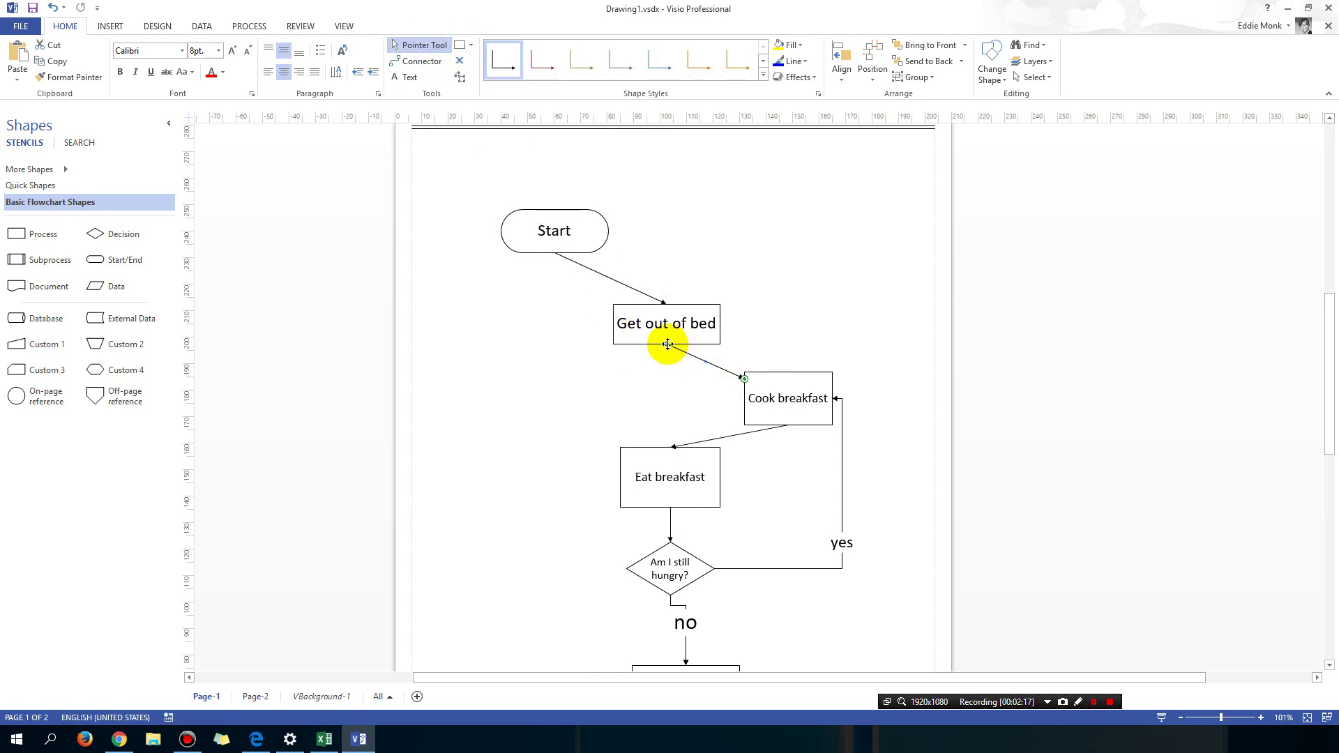
pyautogui.moveTo(668, 344); pyautogui.dragTo(625, 381)
# Step: Delete the loose connector leading into Cook breakfast
pyautogui.click(732, 352)
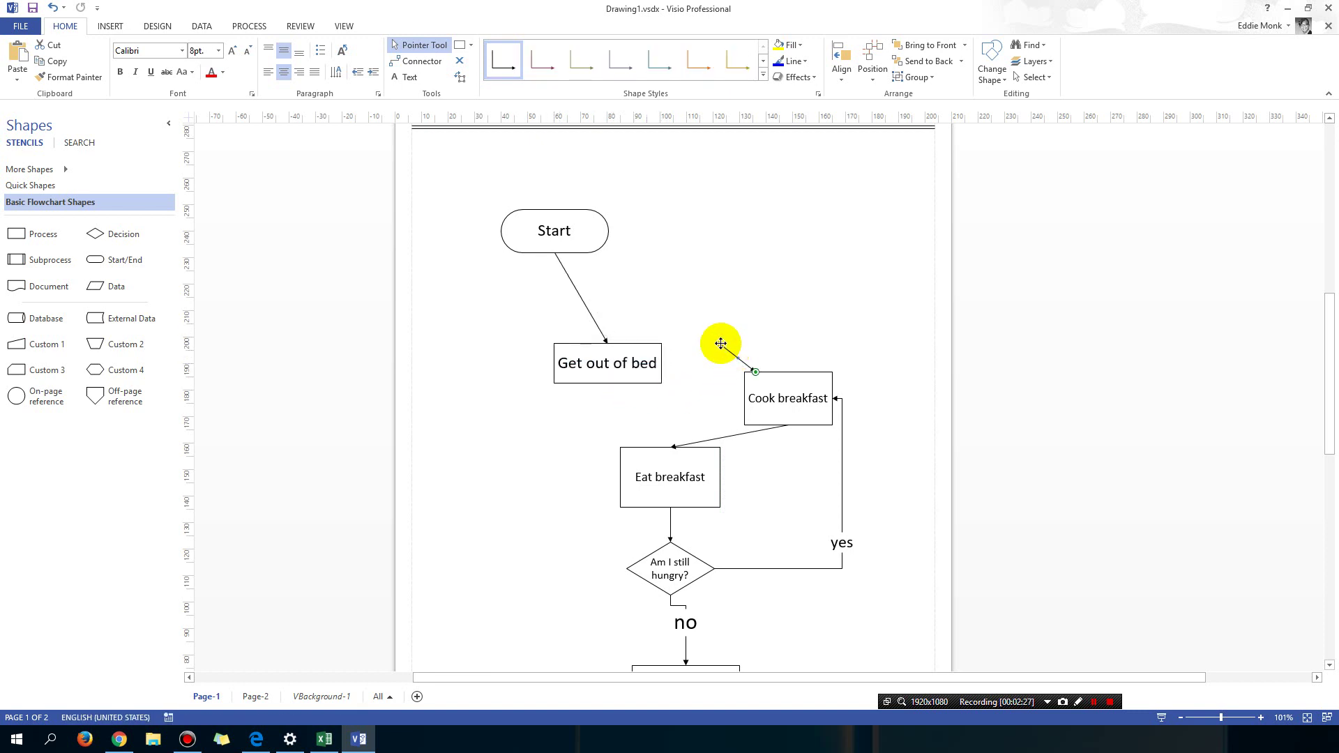
pyautogui.moveTo(721, 343); pyautogui.dragTo(705, 321)
pyautogui.click(675, 385)
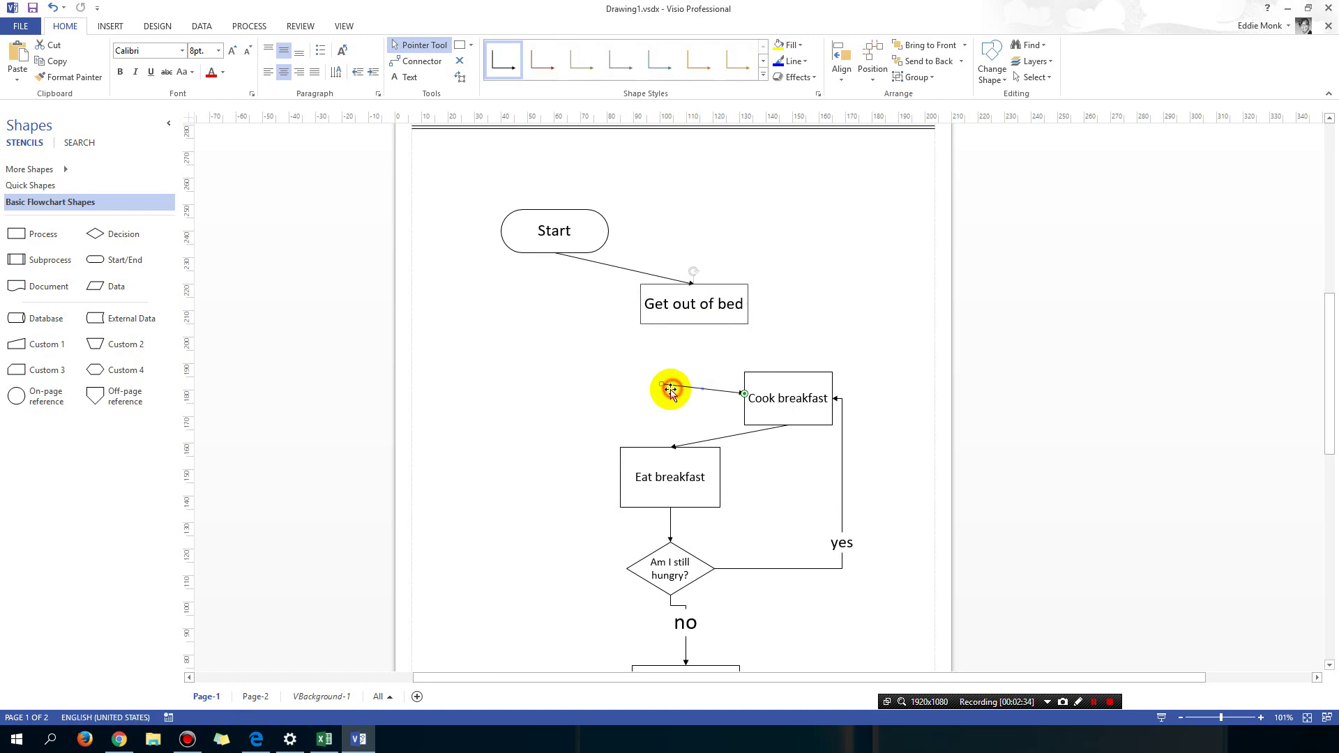
pyautogui.click(422, 61)
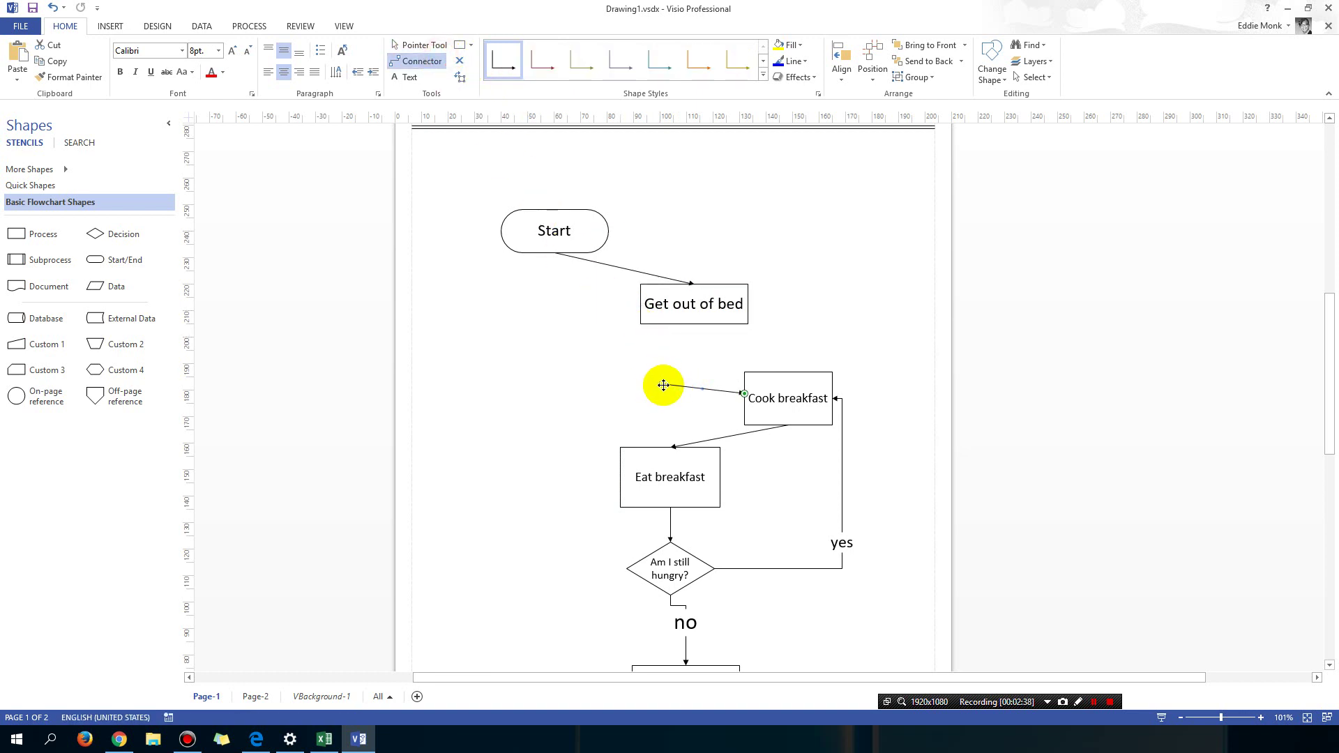
pyautogui.moveTo(664, 385); pyautogui.dragTo(647, 383)
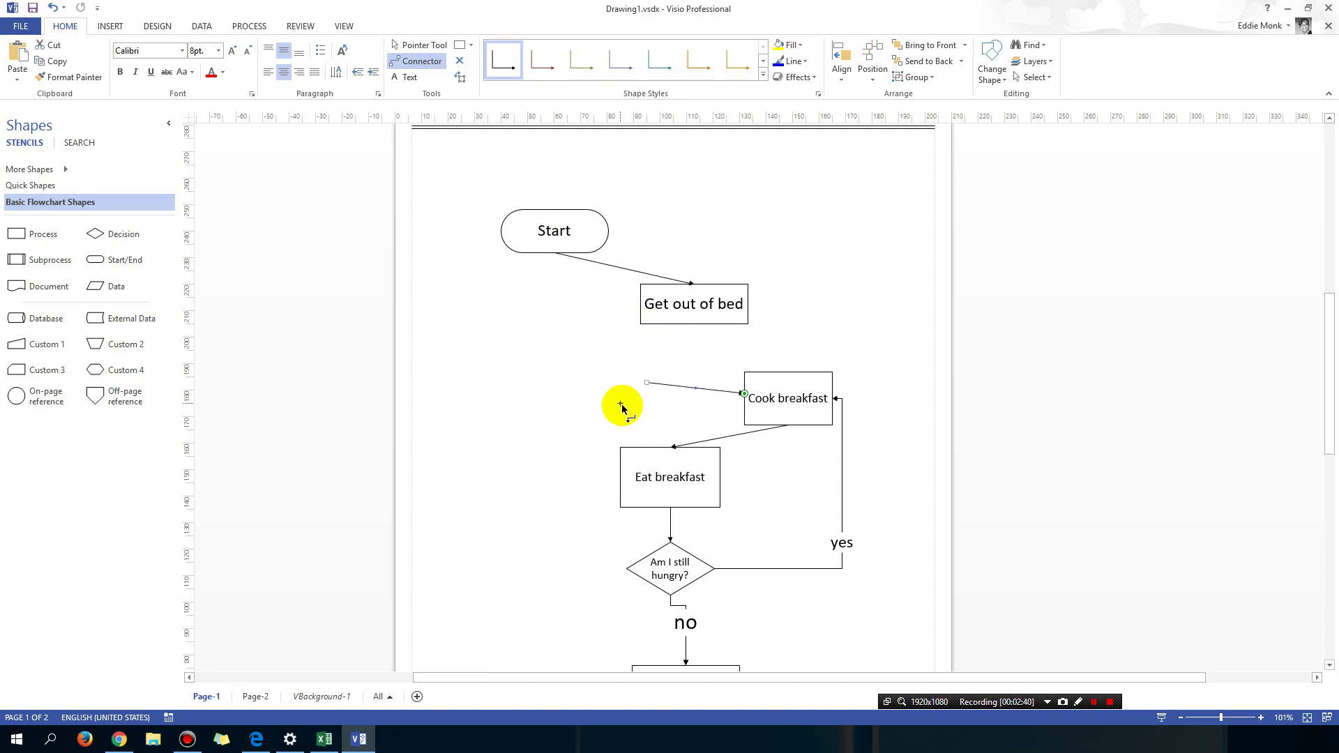
pyautogui.press('Delete')
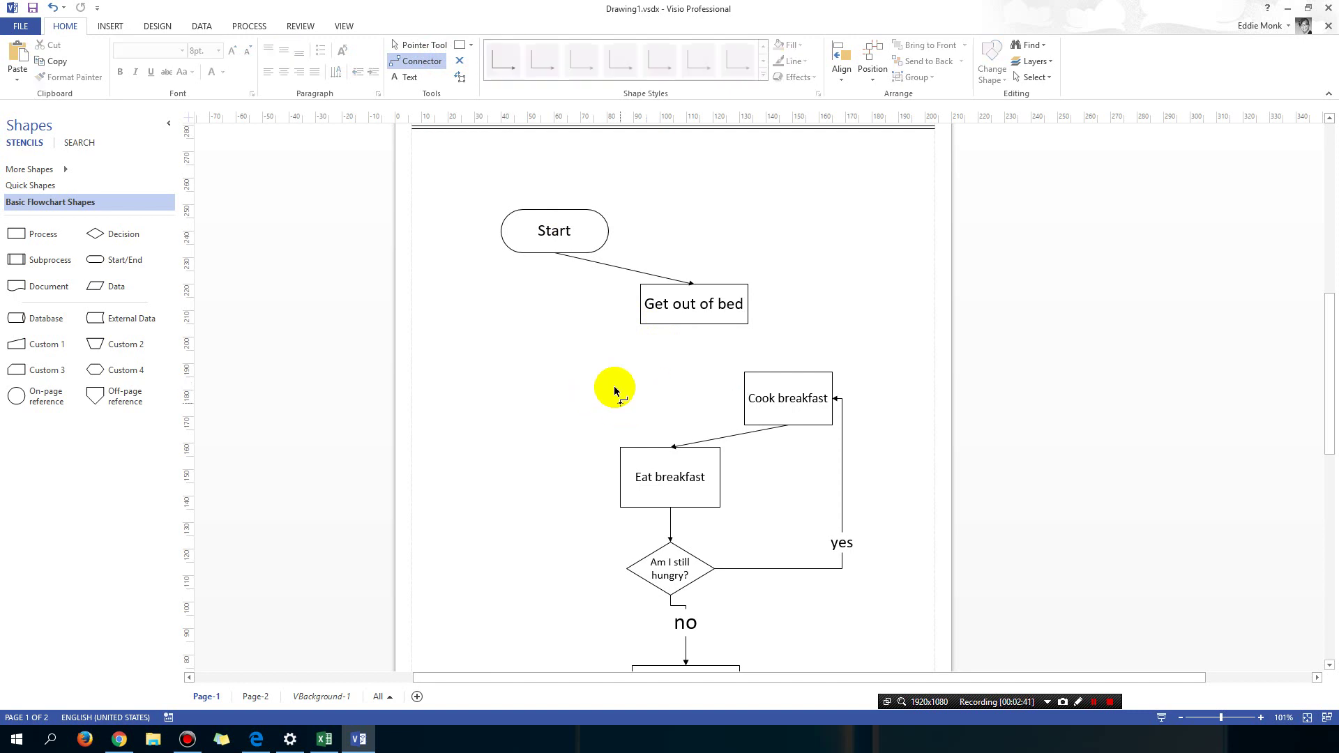
# Step: Try connecting Get out of bed's corner to Cook breakfast and moving the box, undoing the unwanted change
pyautogui.click(431, 64)
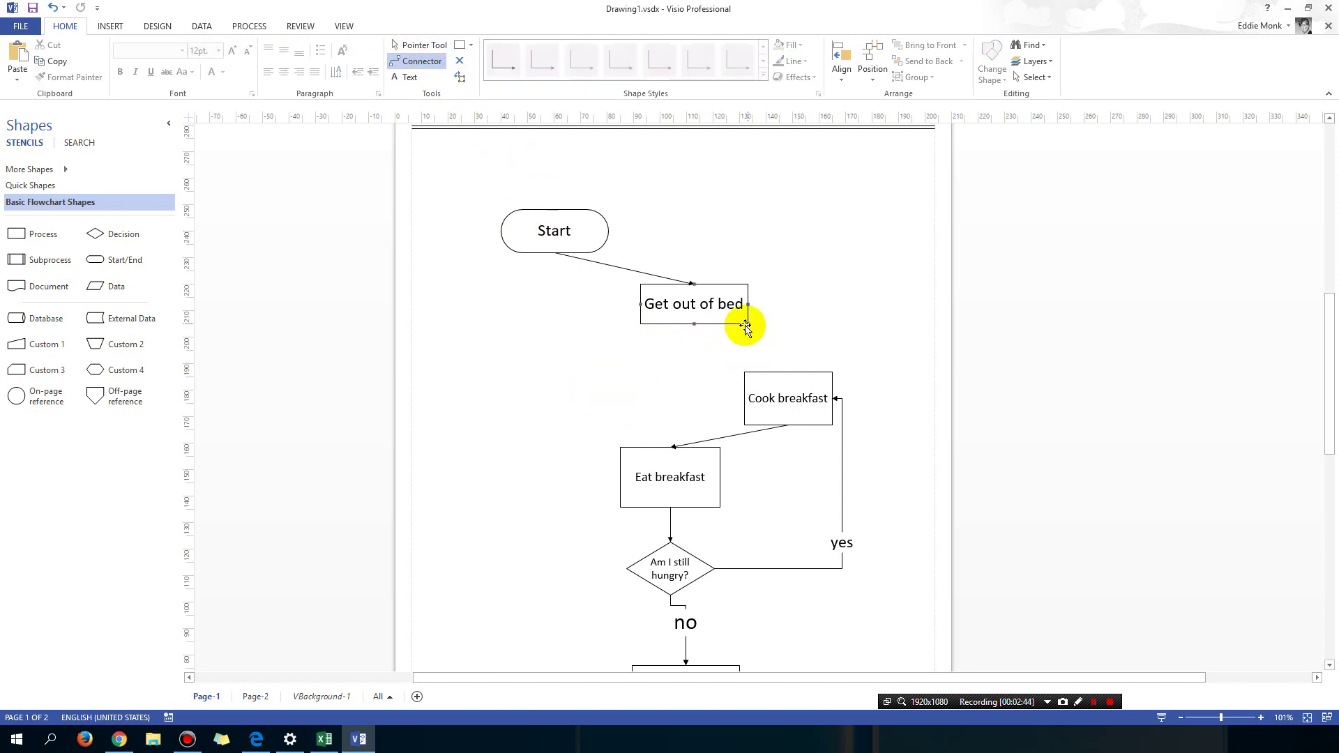
pyautogui.moveTo(747, 324); pyautogui.dragTo(745, 399)
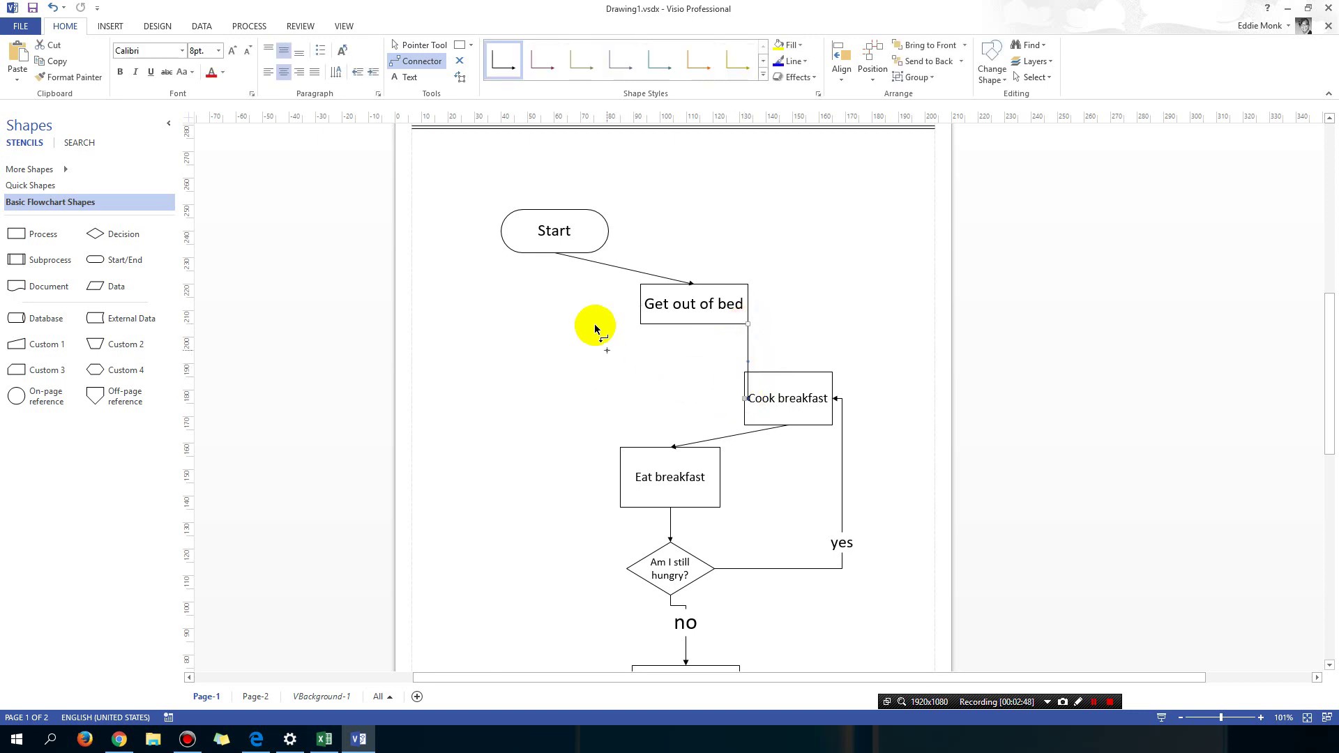
pyautogui.click(418, 44)
pyautogui.moveTo(664, 325); pyautogui.dragTo(538, 352)
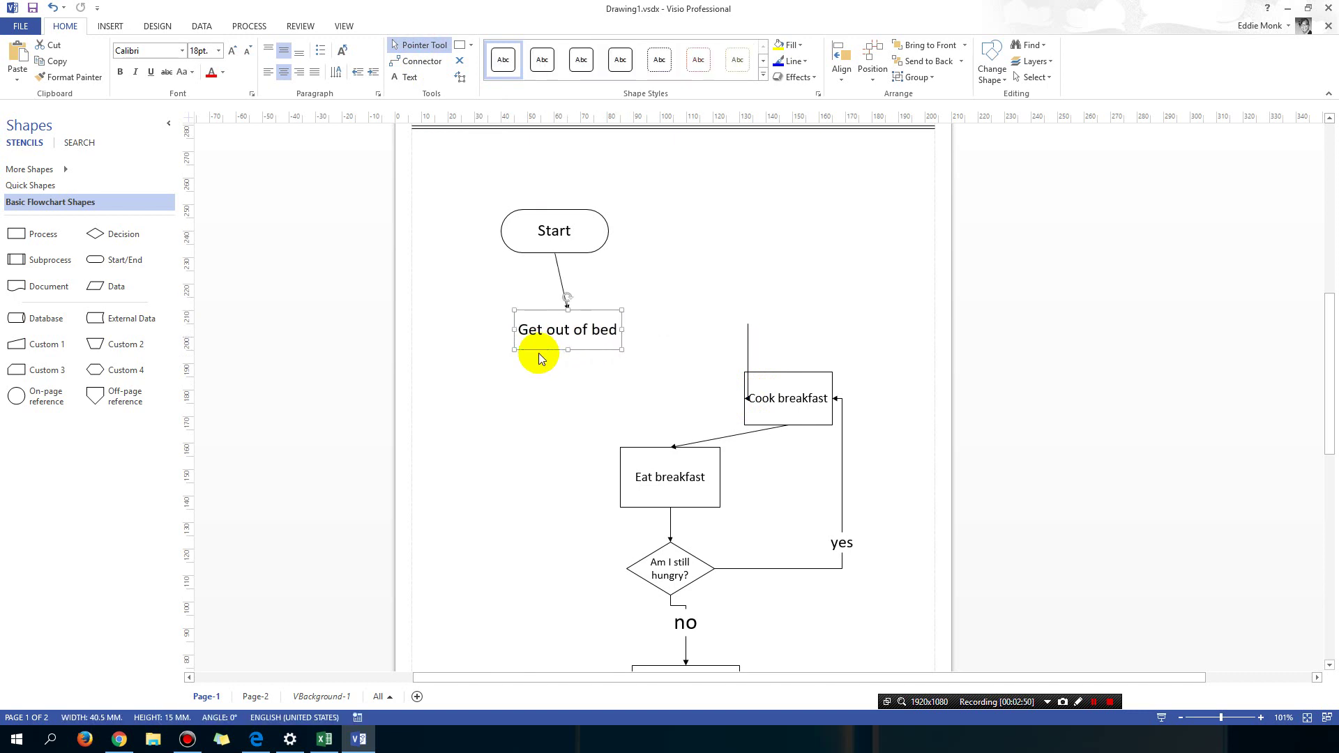
pyautogui.click(749, 353)
pyautogui.moveTo(748, 322); pyautogui.dragTo(749, 328)
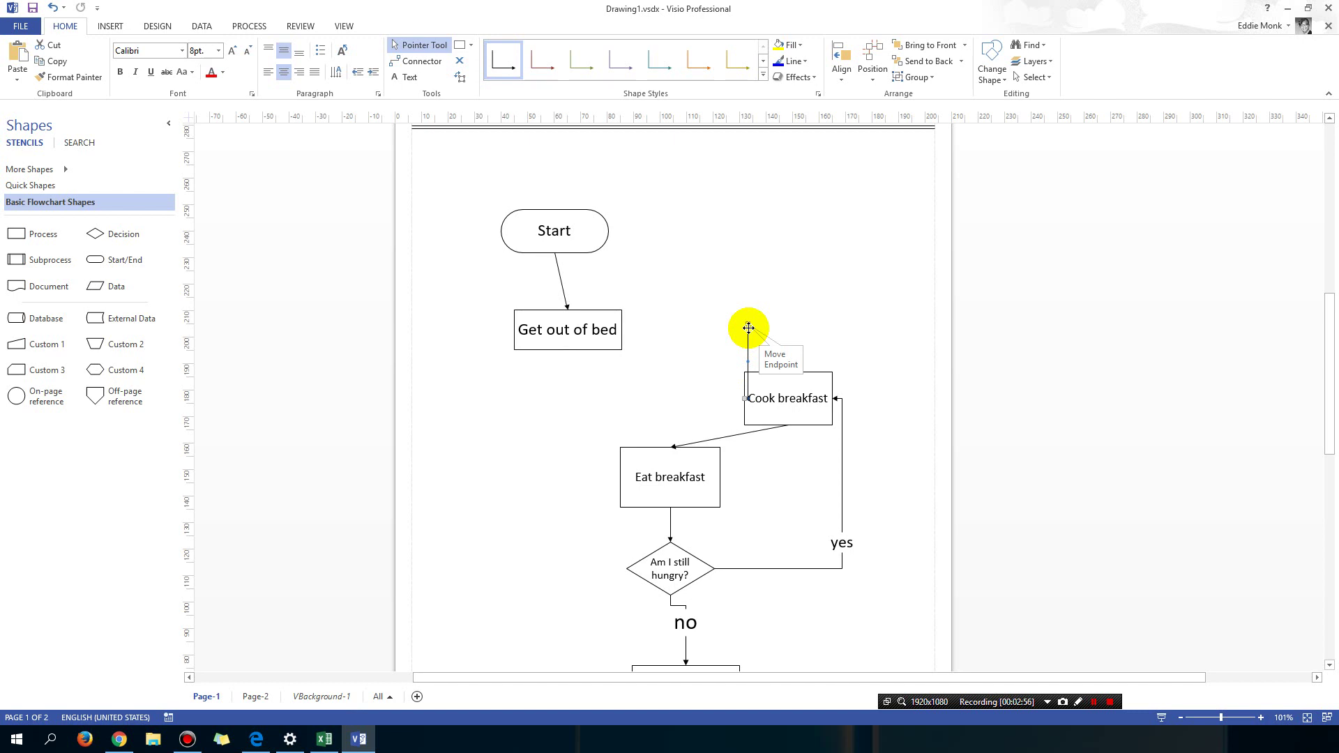
pyautogui.hotkey('ctrl', 'z')
pyautogui.click(587, 417)
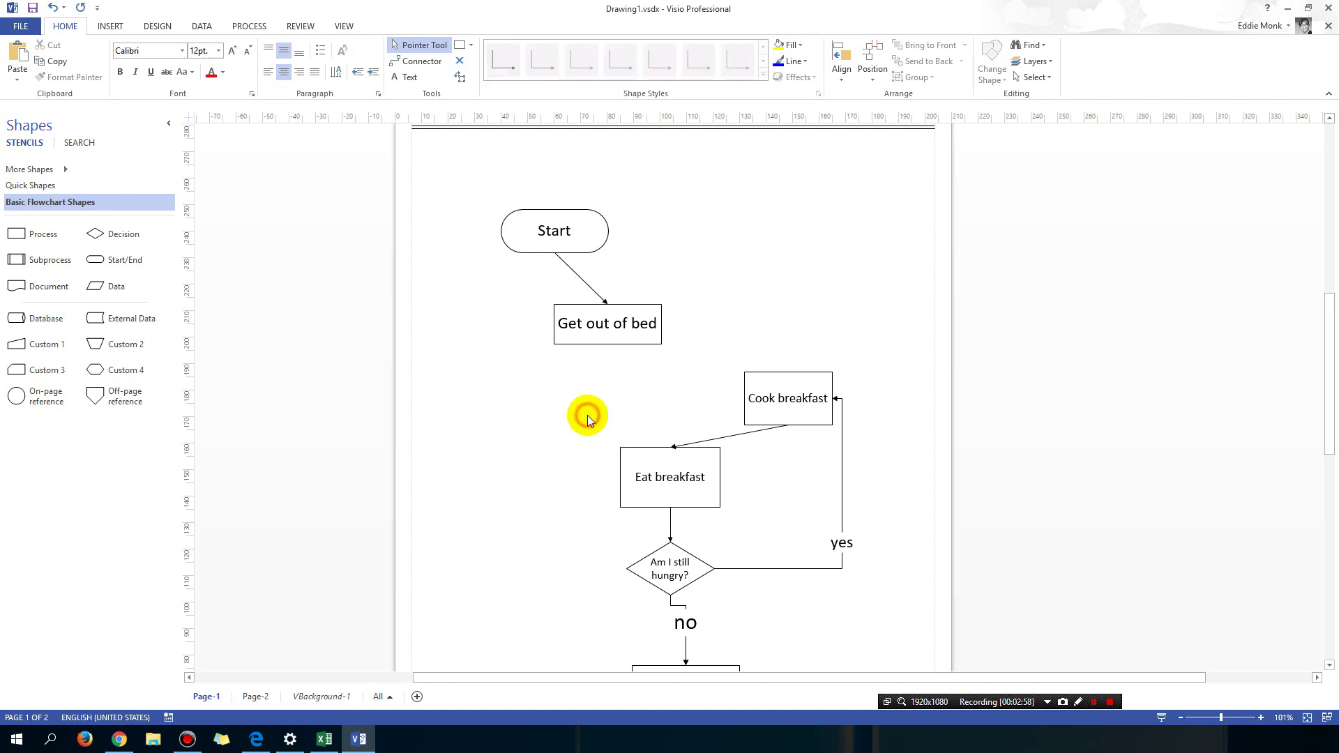
# Step: Draw a connector from Get out of bed's lower-right corner point to Cook breakfast
pyautogui.click(420, 60)
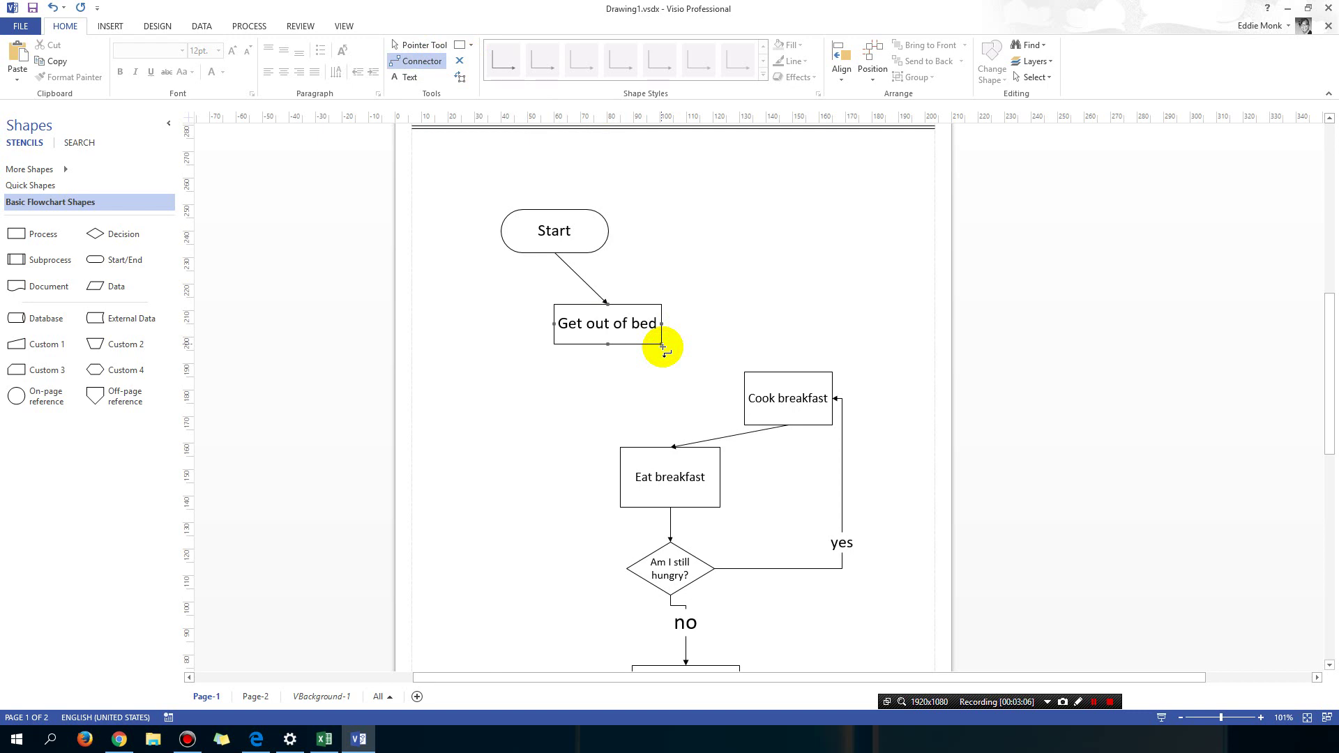
pyautogui.moveTo(662, 344); pyautogui.dragTo(673, 350)
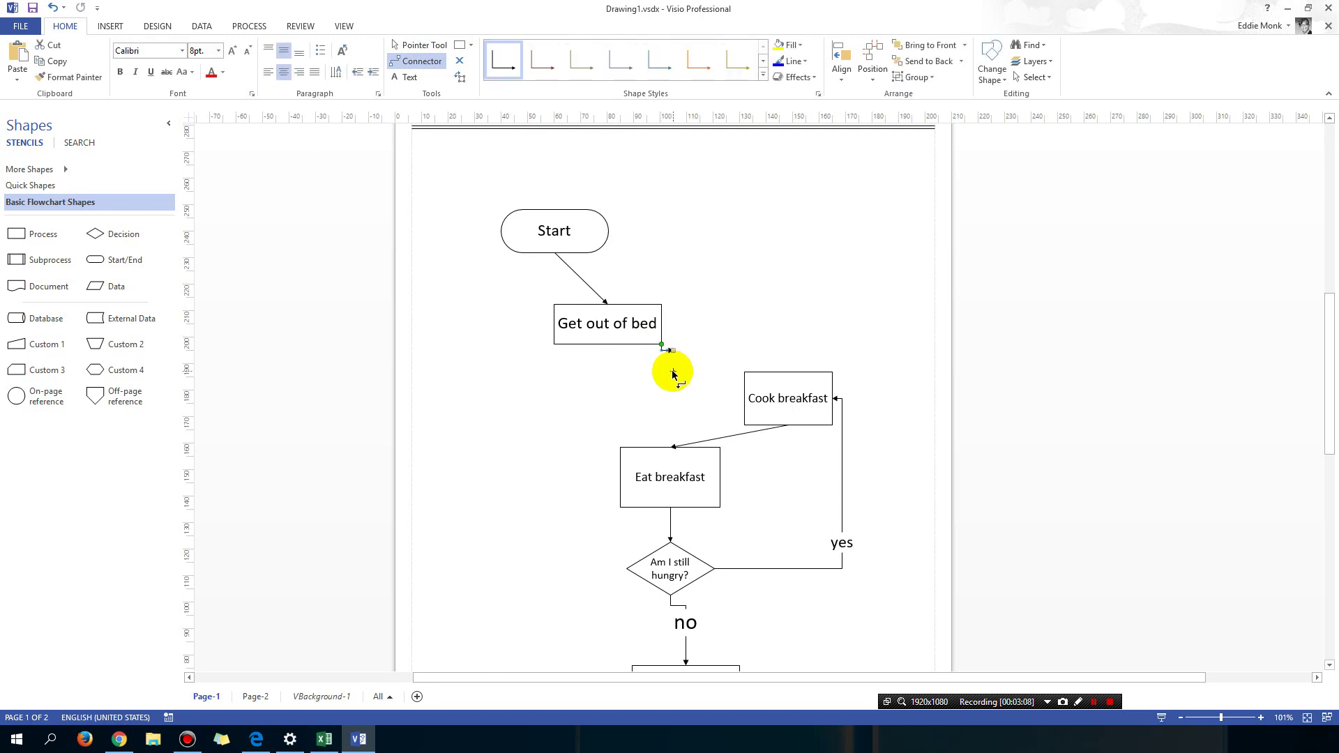
pyautogui.hotkey('ctrl', 'z')
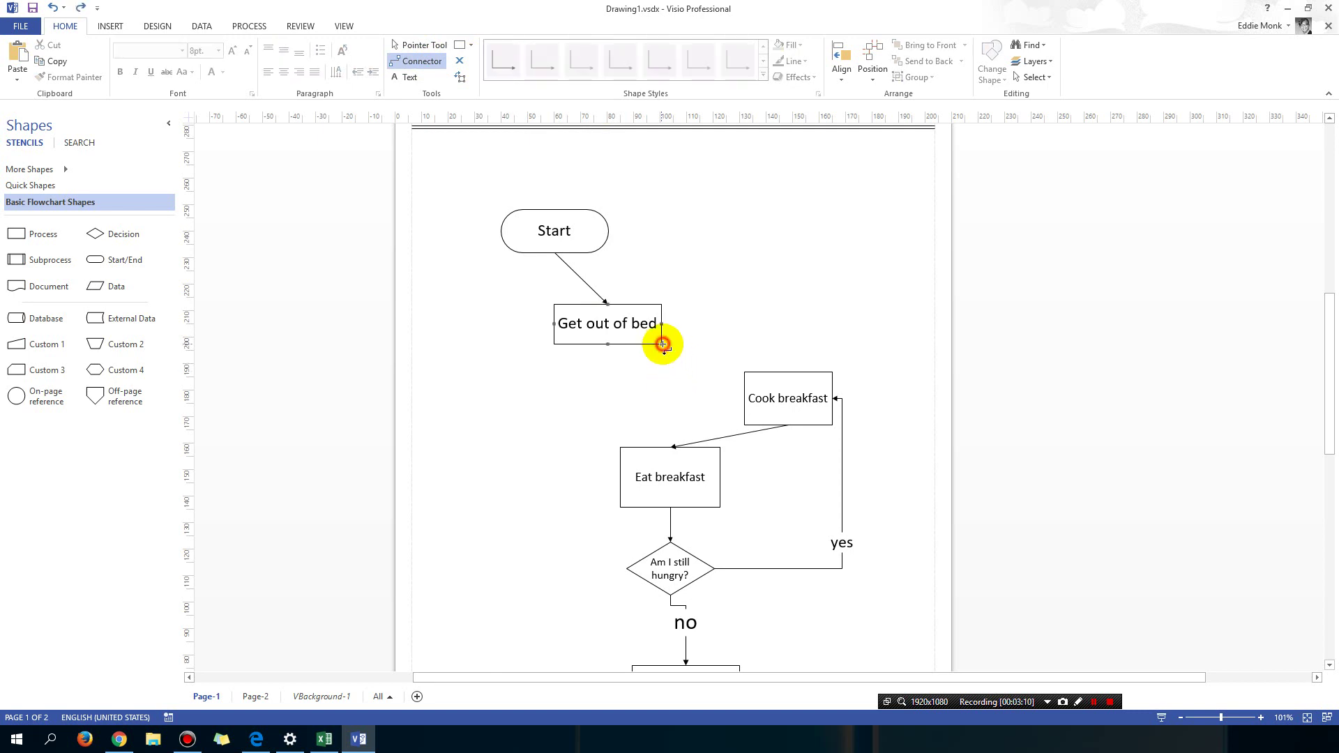
pyautogui.moveTo(663, 344)
pyautogui.mouseDown()
pyautogui.moveTo(701, 404)
pyautogui.moveTo(745, 398)
pyautogui.mouseUp()
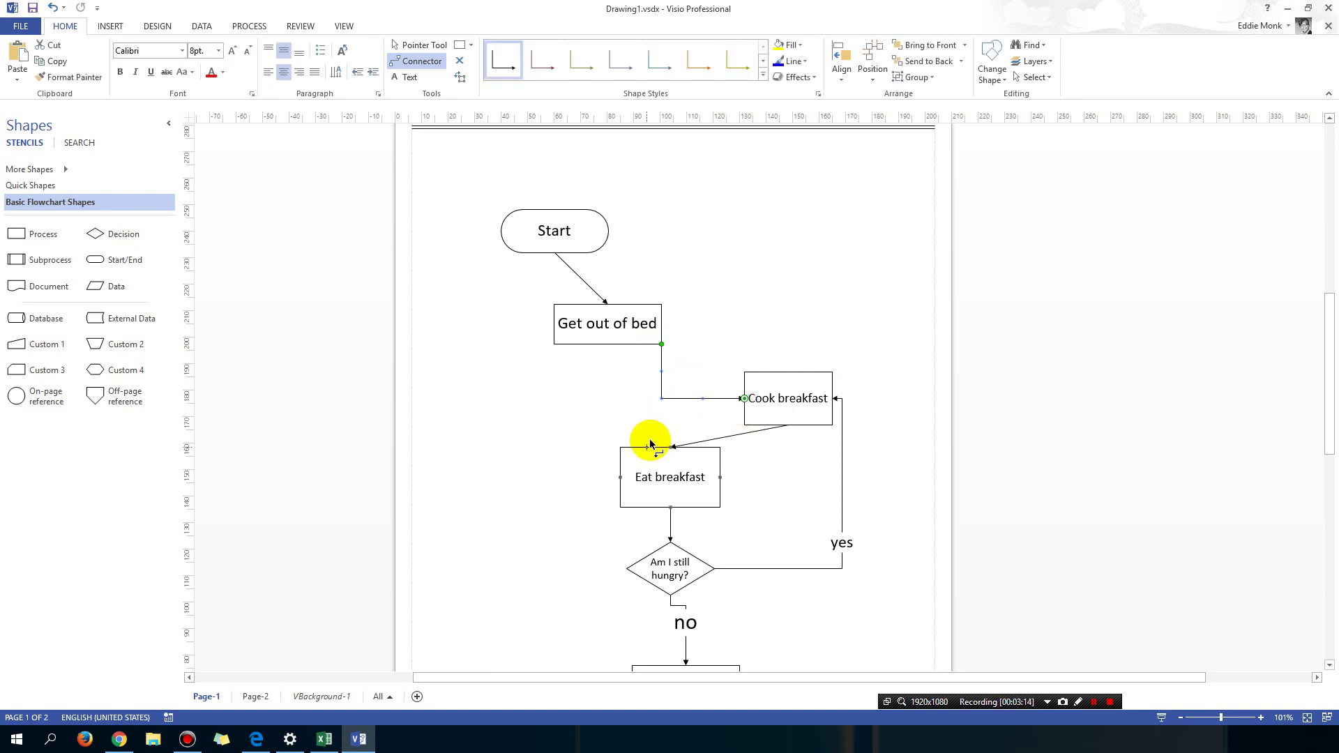
# Step: Reposition the Get out of bed box left and down, letting the connector follow
pyautogui.click(427, 45)
pyautogui.moveTo(598, 340); pyautogui.dragTo(750, 295)
pyautogui.moveTo(734, 299); pyautogui.dragTo(645, 316)
pyautogui.click(595, 404)
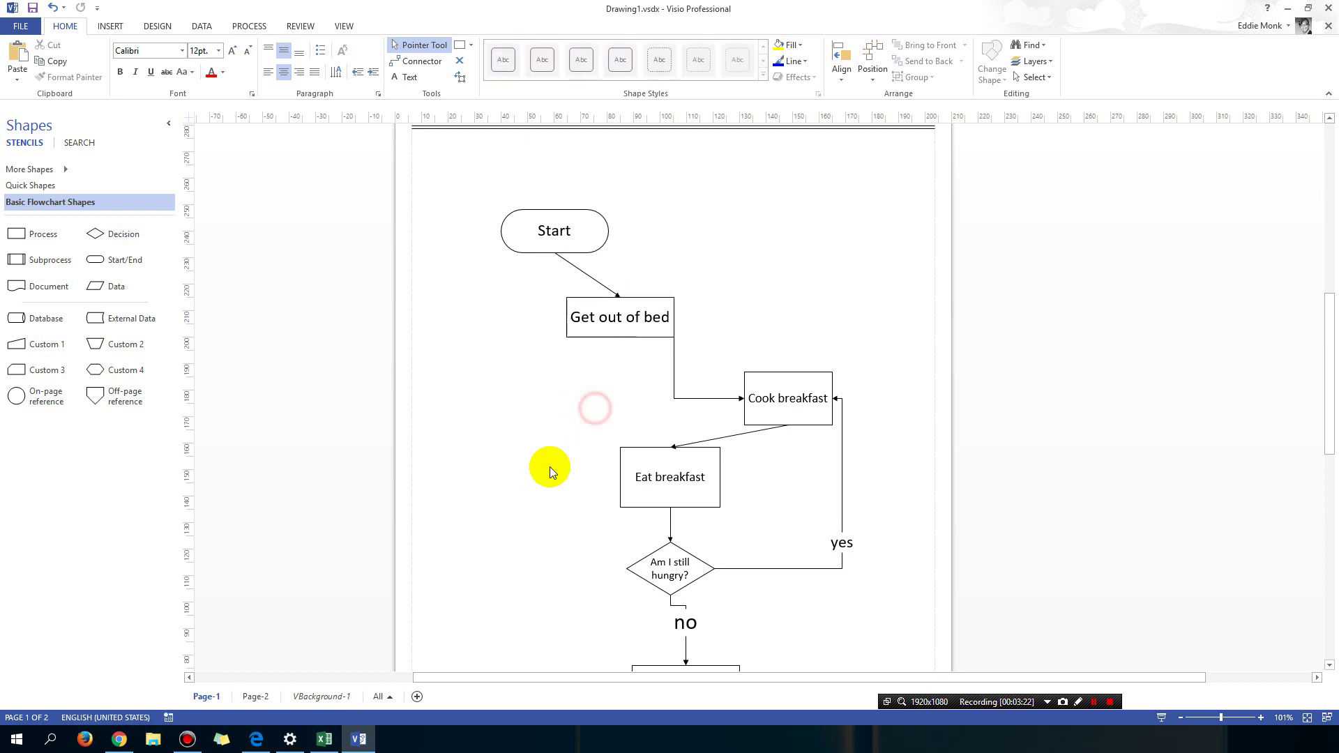